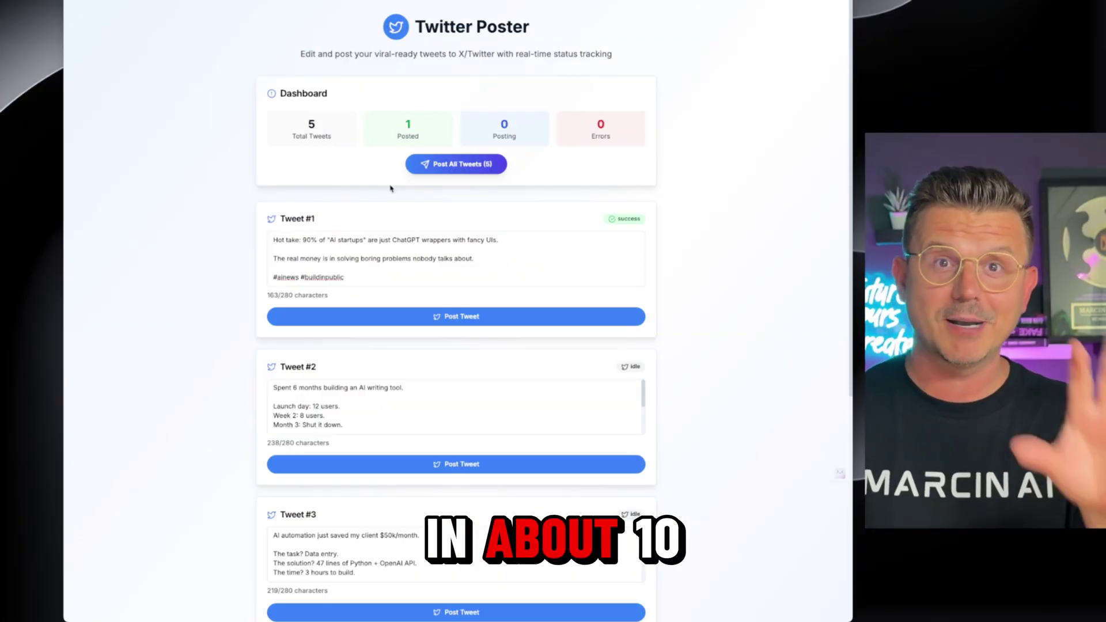
Step: Browse the page and the chat model list, keeping Deepseek R1 0528 selected
scroll(404, 193, down, 6)
scroll(450, 202, down, 1)
scroll(438, 199, up, 7)
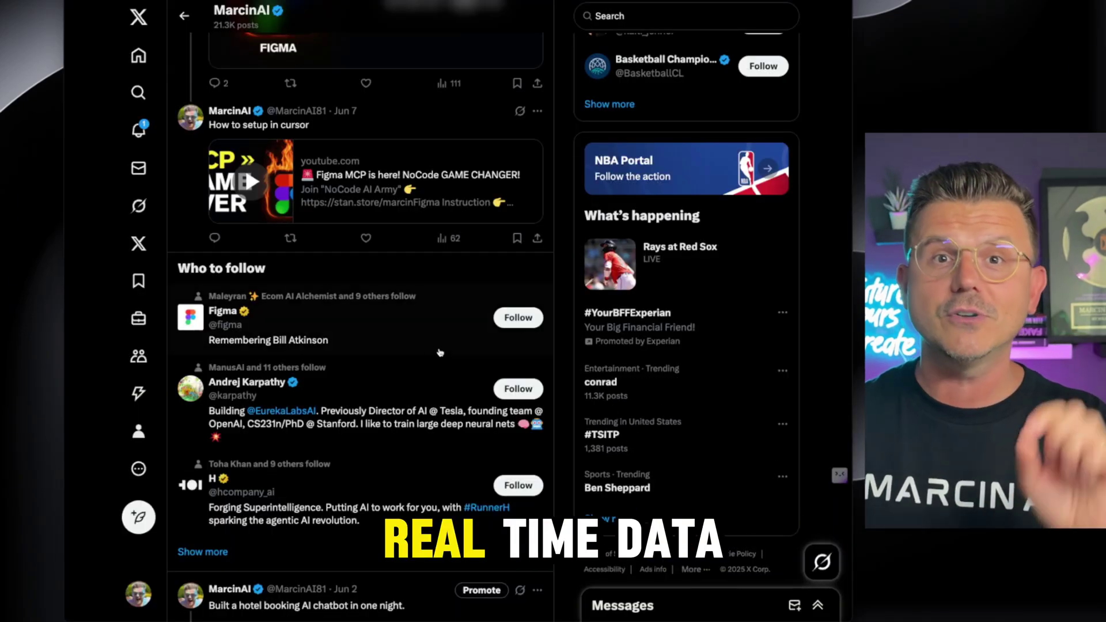
scroll(445, 353, down, 10)
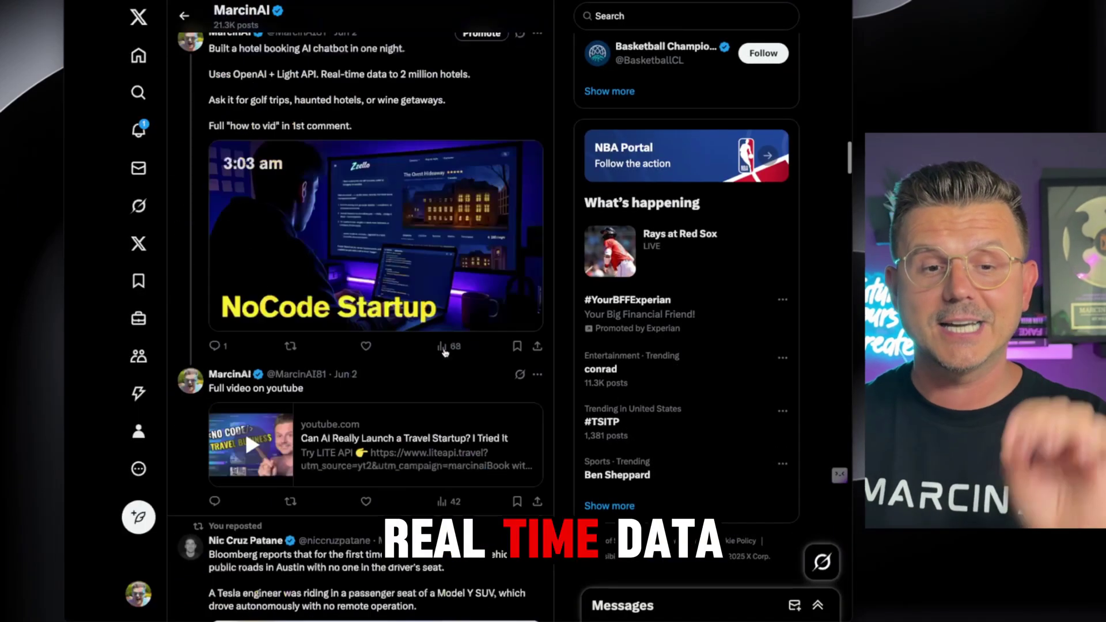
scroll(445, 352, down, 10)
scroll(445, 352, down, 10)
scroll(444, 352, up, 7)
scroll(445, 353, up, 10)
scroll(444, 352, up, 3)
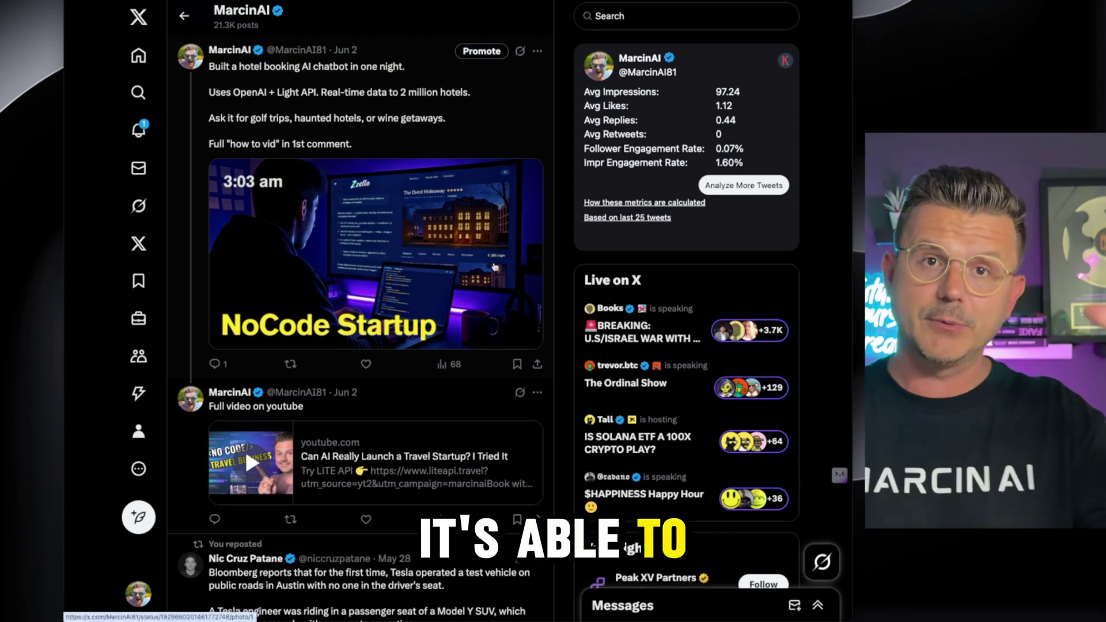
scroll(468, 118, up, 10)
scroll(468, 119, up, 3)
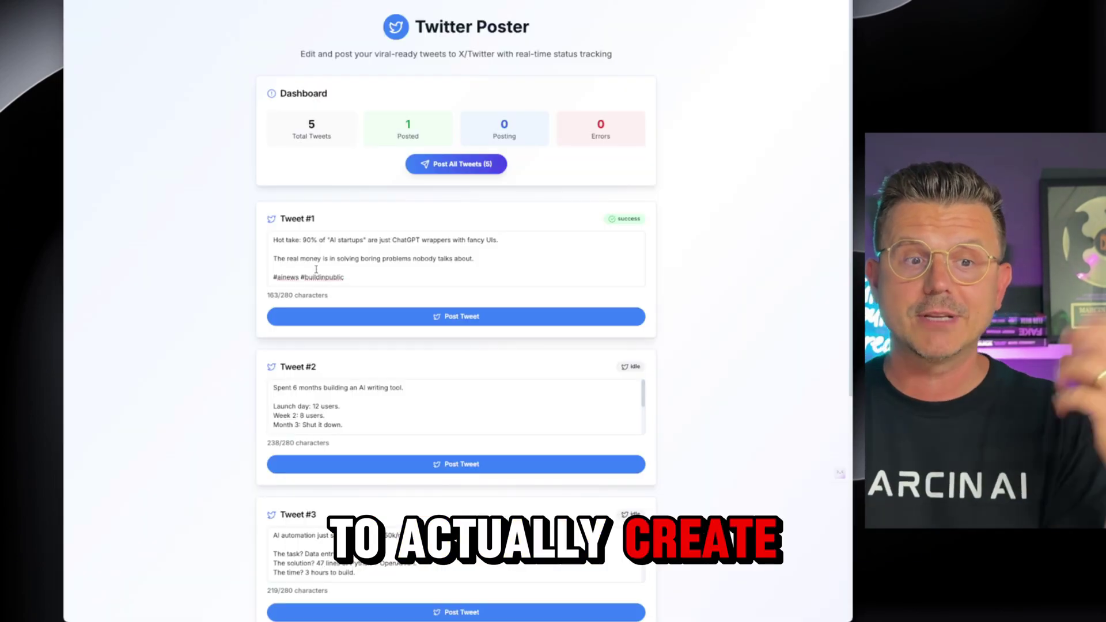
scroll(230, 277, down, 5)
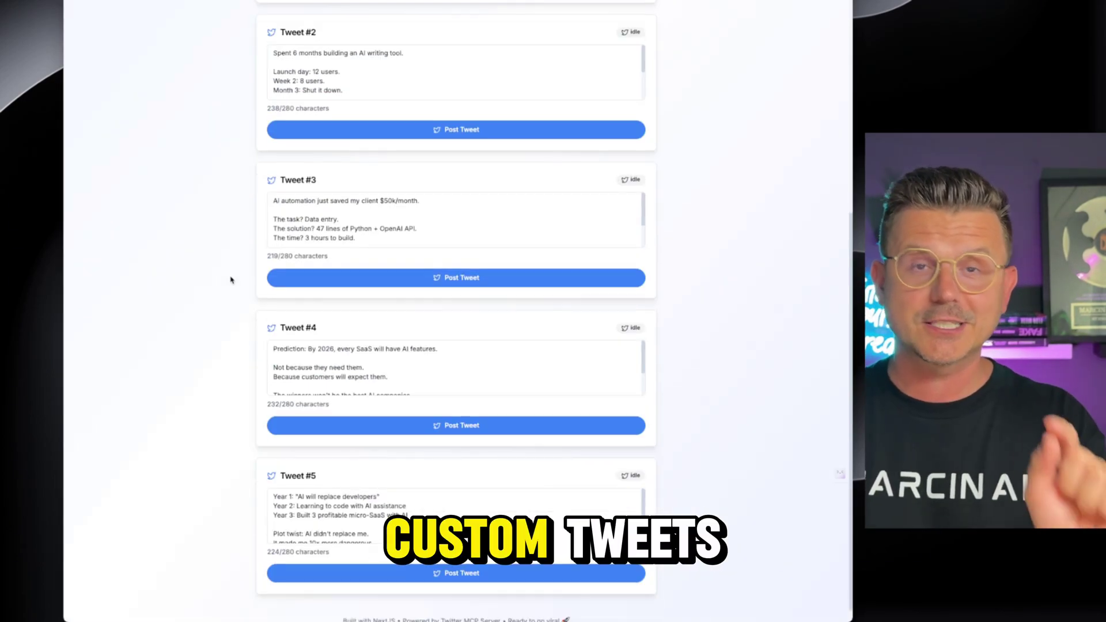
scroll(230, 276, up, 2)
scroll(346, 254, up, 4)
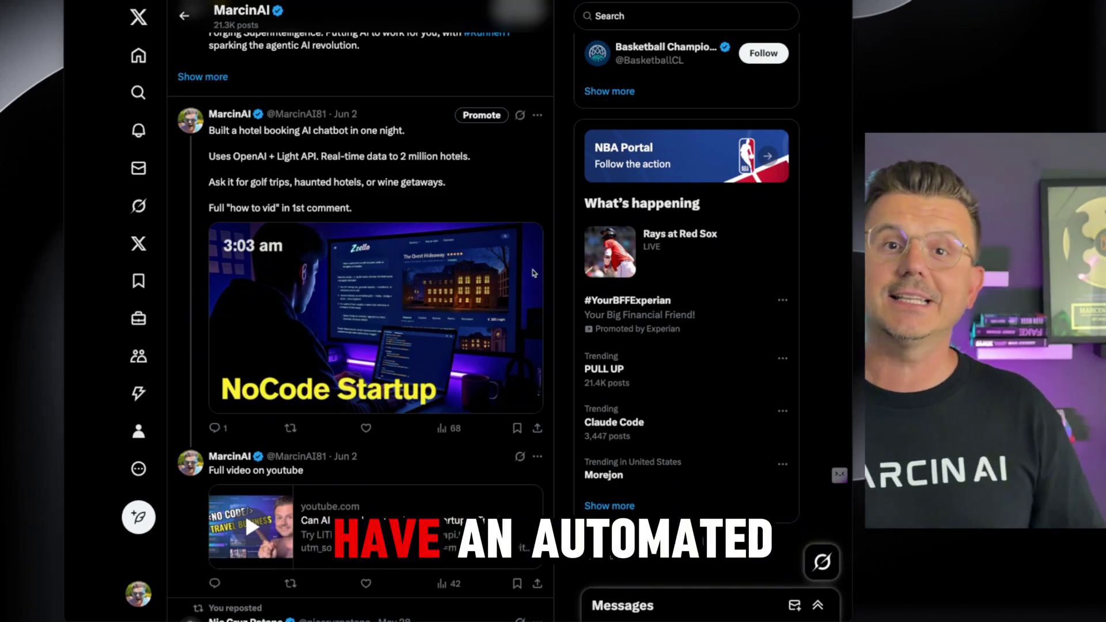
scroll(533, 273, down, 4)
scroll(533, 274, down, 8)
scroll(533, 273, down, 5)
scroll(533, 274, down, 5)
scroll(534, 273, up, 8)
scroll(533, 274, up, 3)
scroll(567, 232, down, 3)
scroll(568, 233, down, 5)
scroll(568, 232, down, 4)
scroll(568, 233, down, 5)
scroll(568, 232, down, 4)
scroll(568, 233, down, 4)
scroll(568, 233, down, 3)
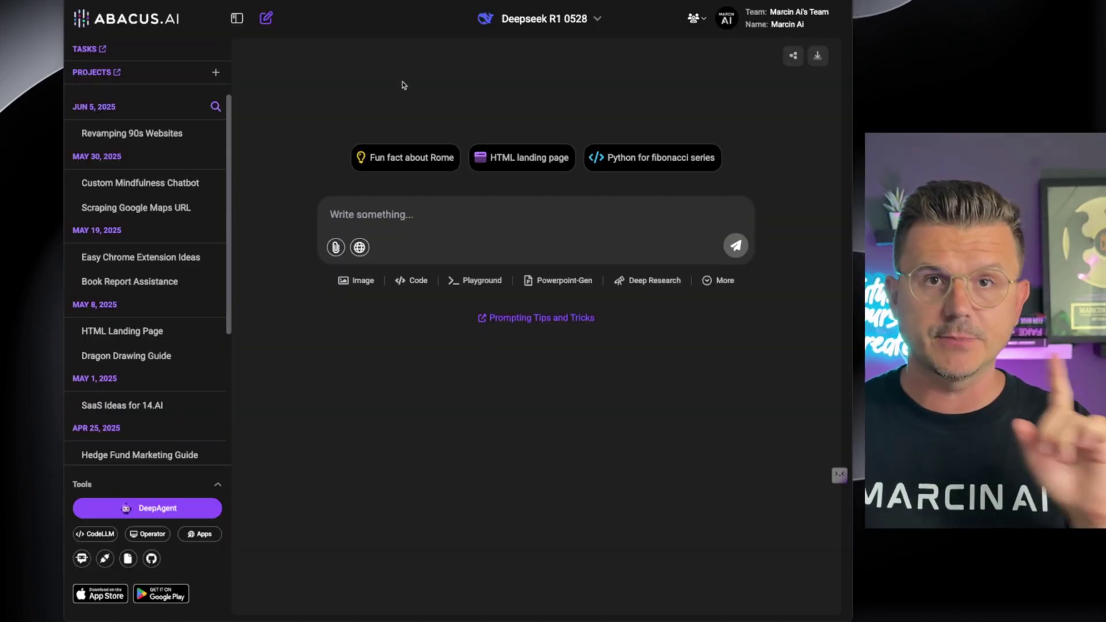
click(565, 22)
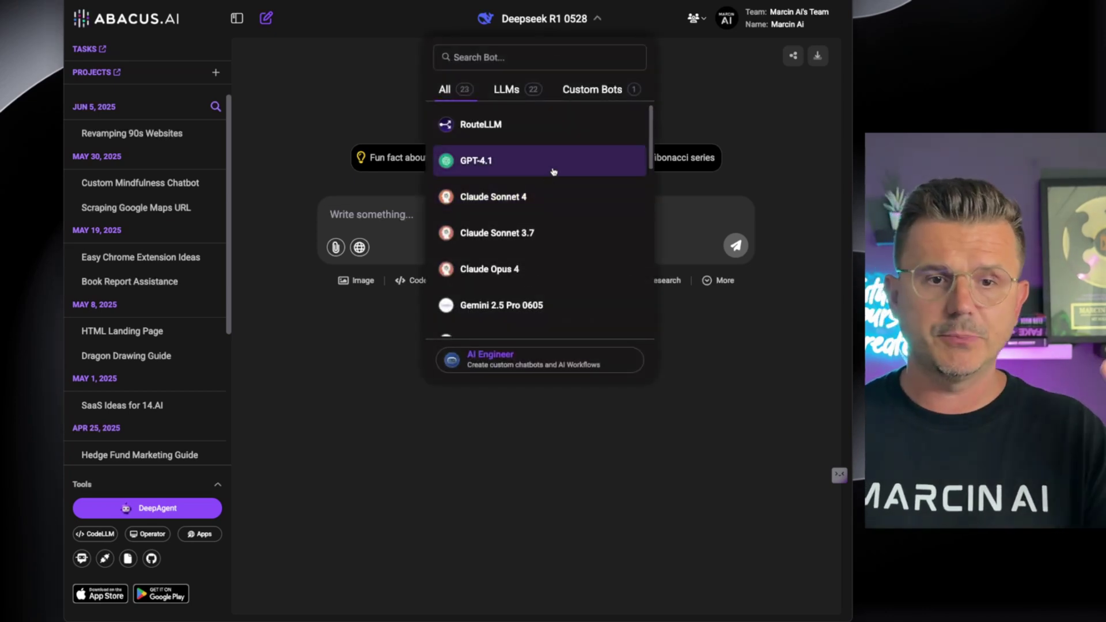
scroll(565, 207, down, 2)
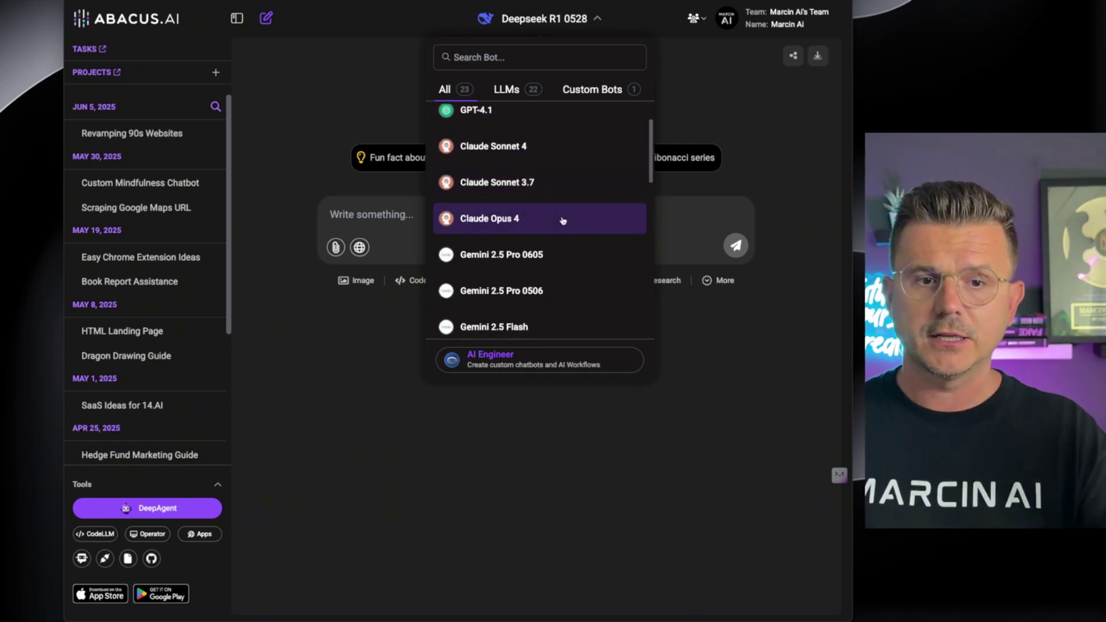
scroll(563, 221, down, 2)
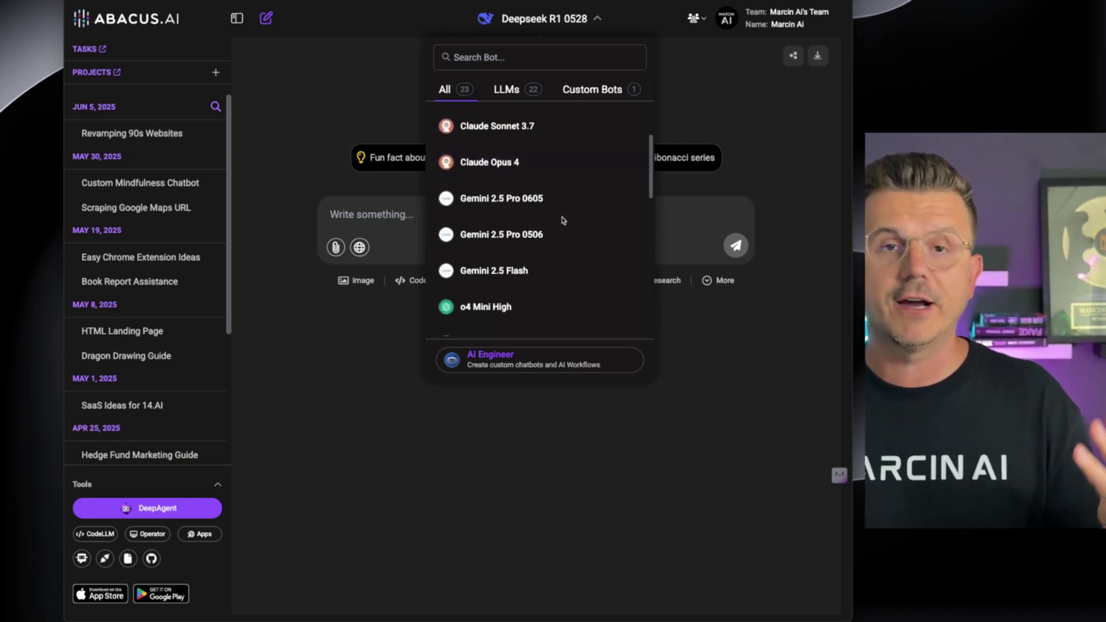
scroll(563, 221, down, 3)
scroll(565, 212, down, 3)
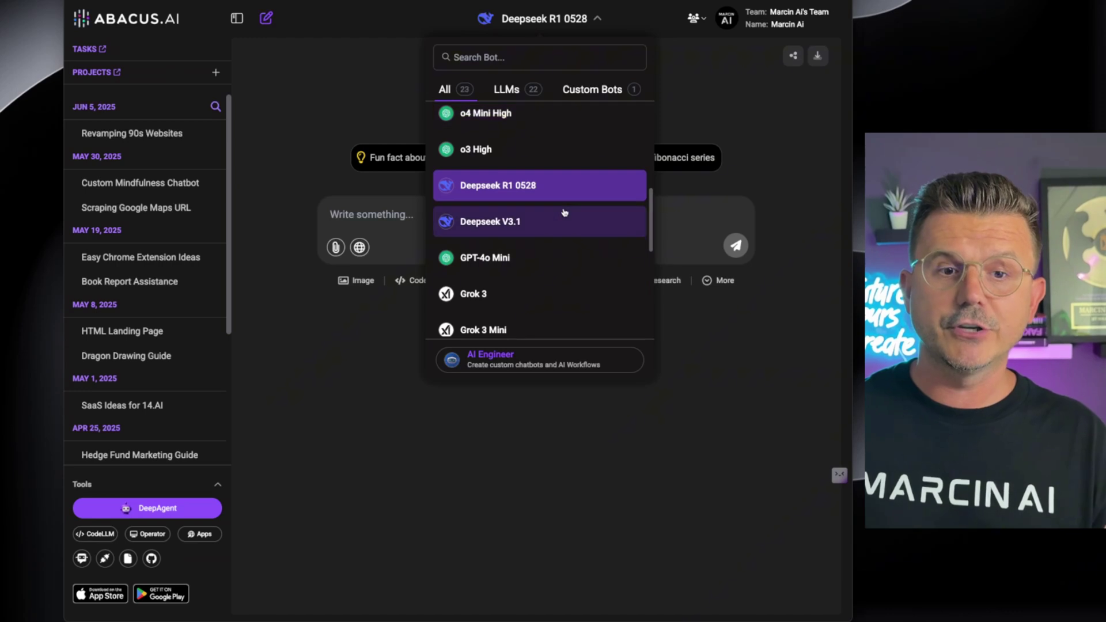
scroll(566, 225, down, 4)
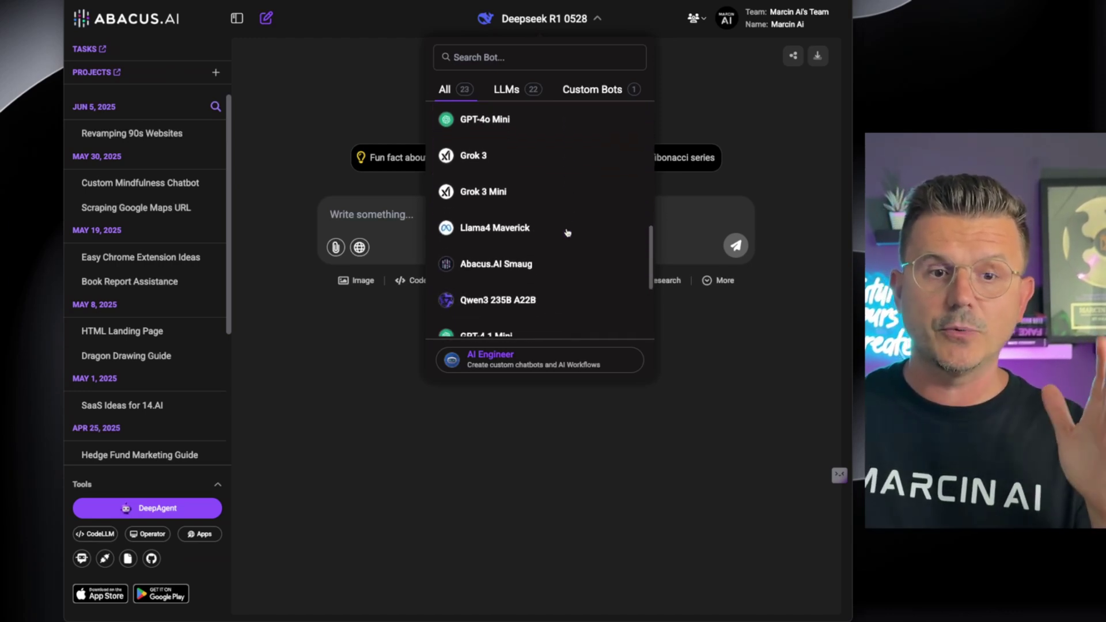
scroll(567, 233, down, 3)
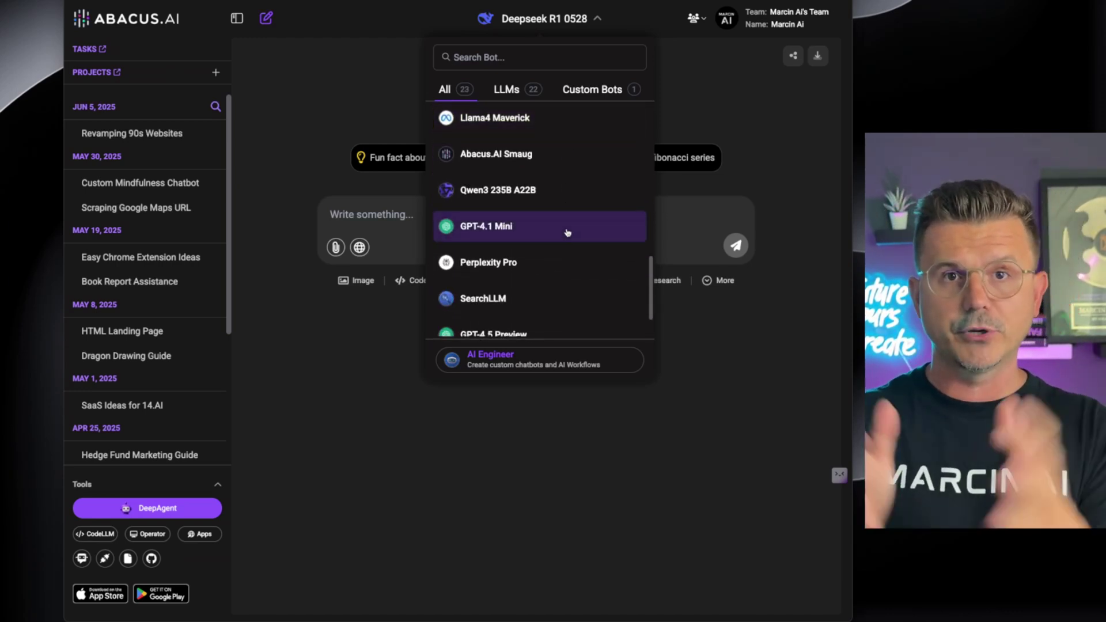
click(404, 473)
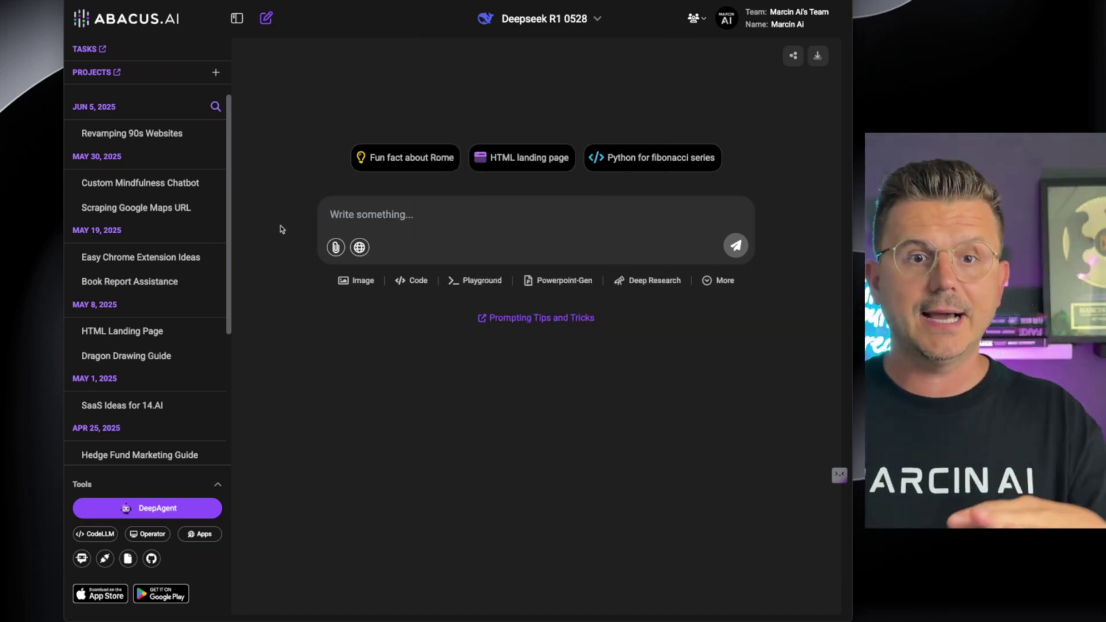
Step: Ask DeepAgent to read 25 #nocodenews/#ainews/#vibecoding tweets and draft five via MCP
click(147, 515)
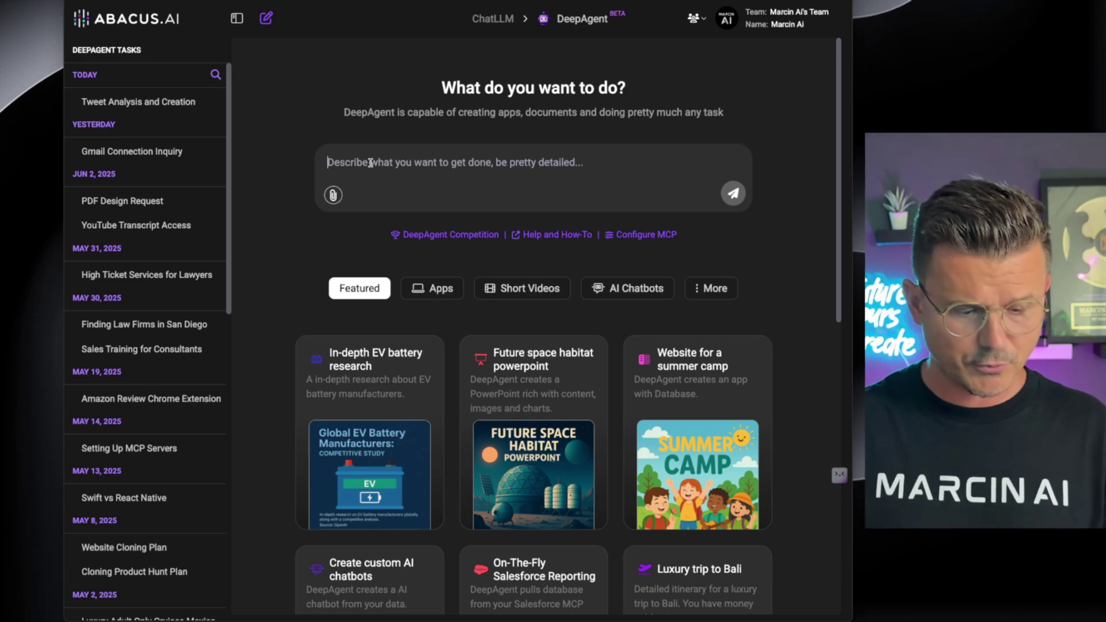
text(Read the last 25 tweets with #nocodenews #ainews #vibecoding hashtags, and draft 5 tweets on my twitter feed, and allow me to easily post and schecdule the posts automatically.)
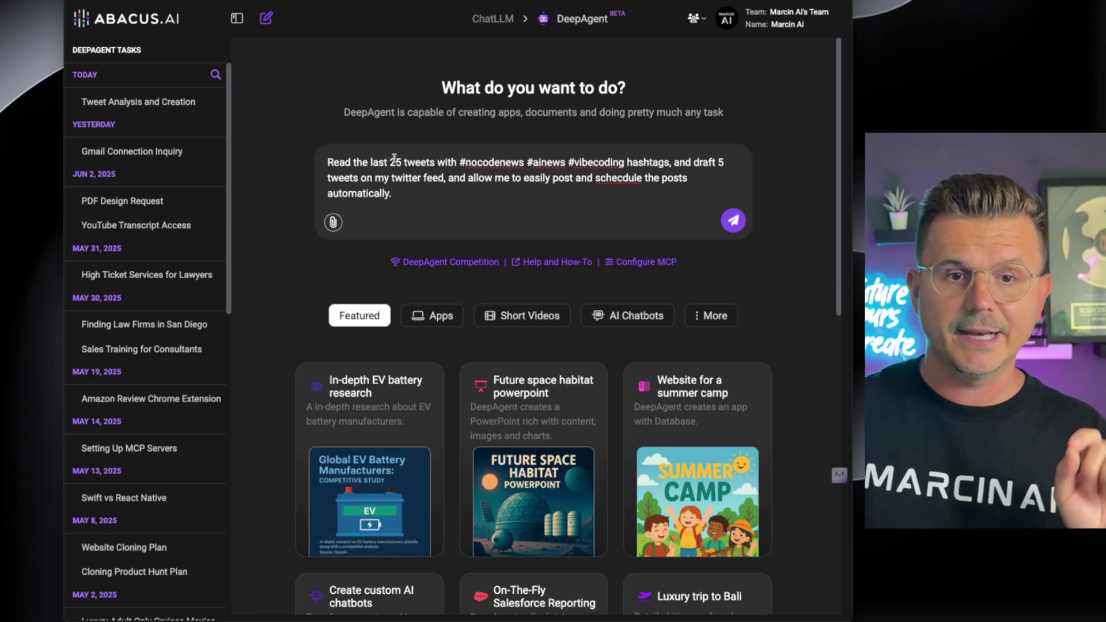
right_click(612, 179)
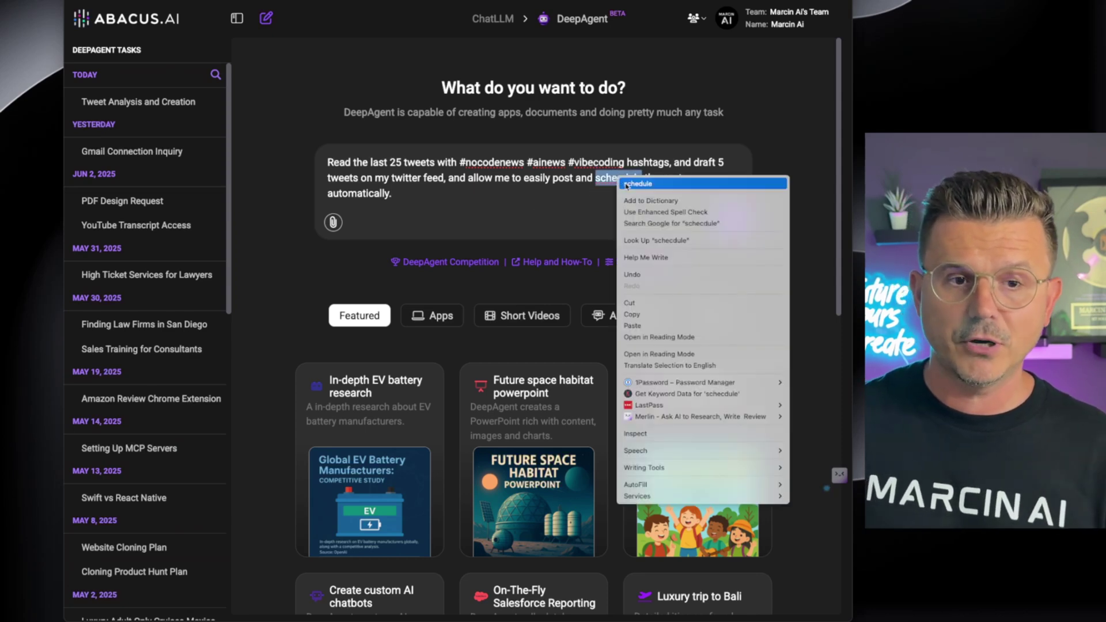
click(379, 209)
text(i want)
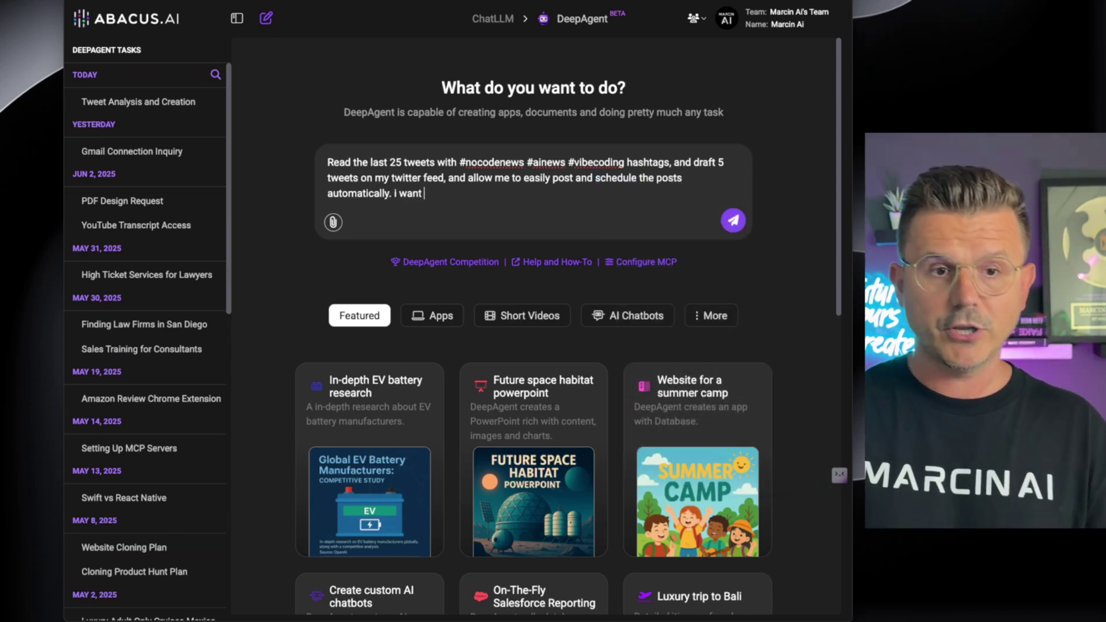
text(you to use the)
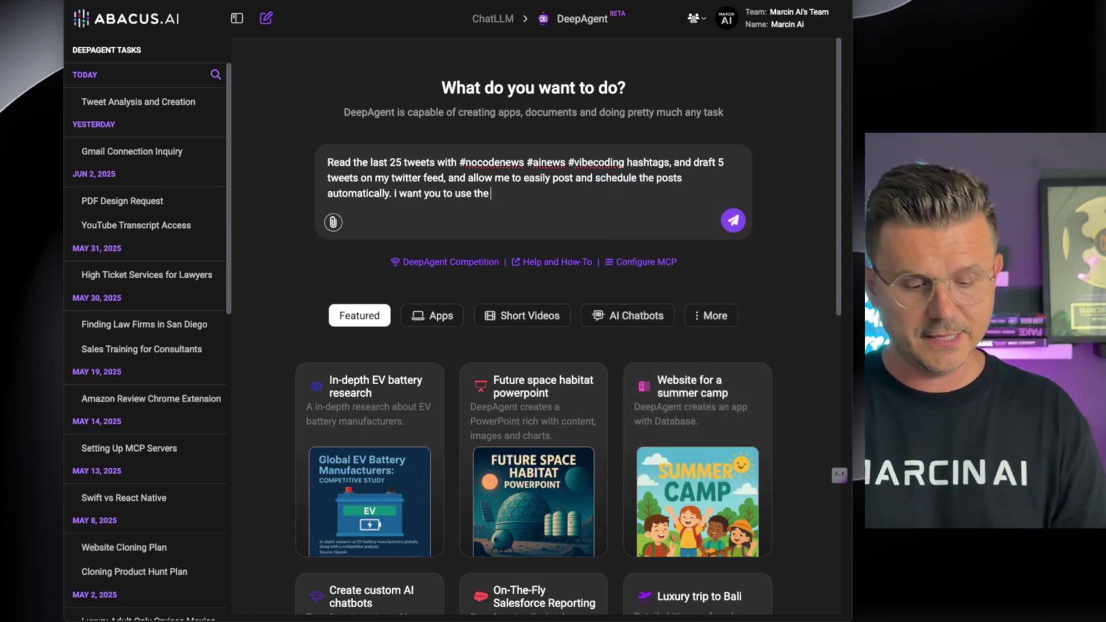
text( MCP x api)
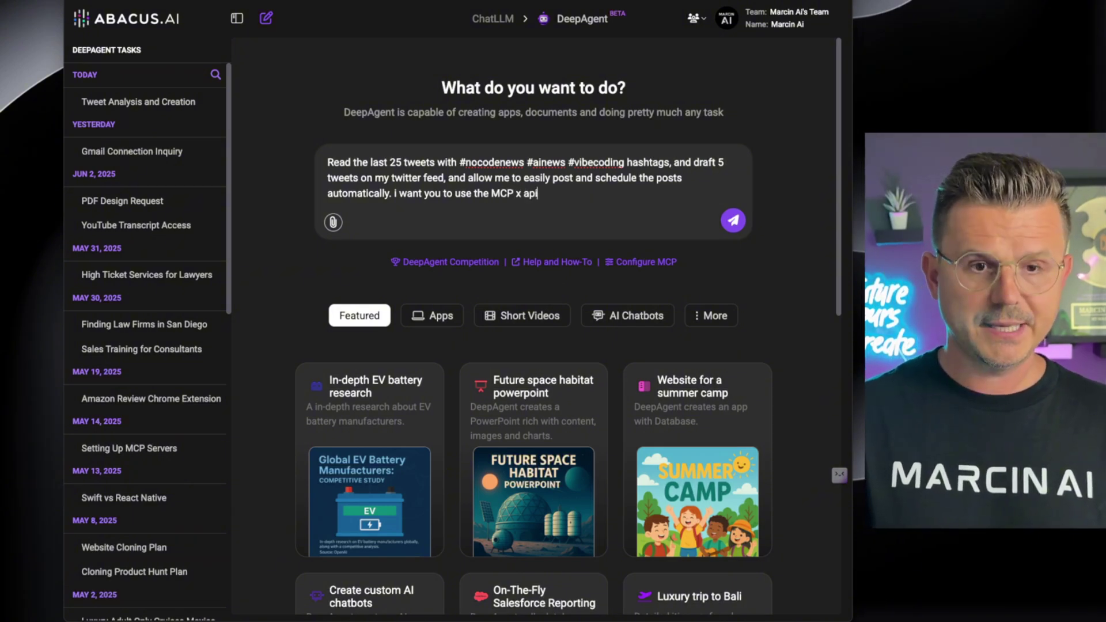
key(Return)
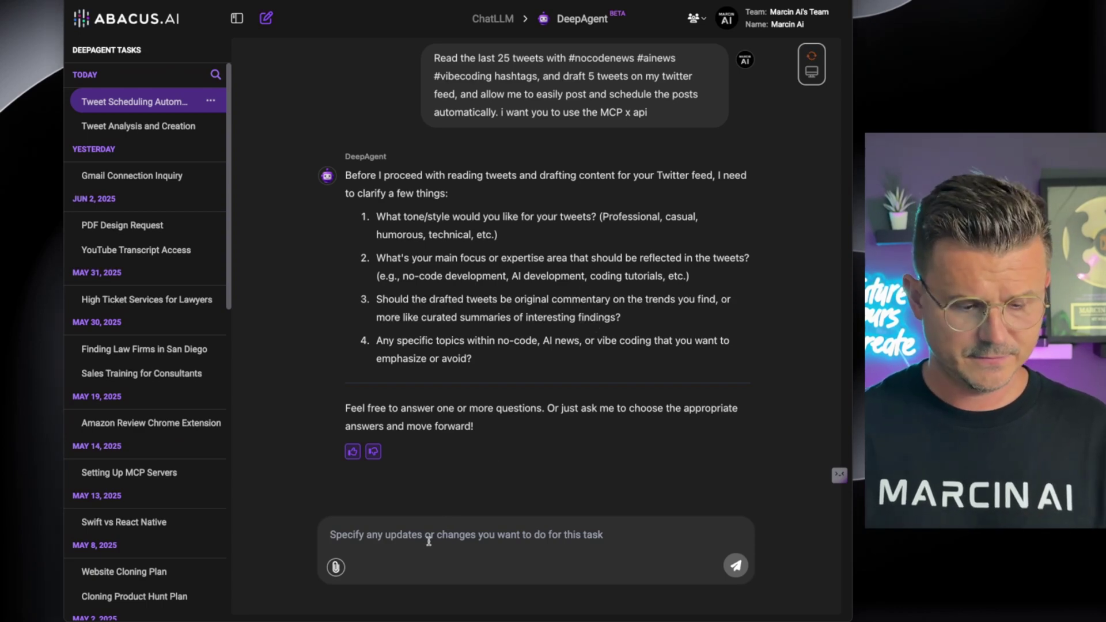
Step: Answer the first two questions: short, edgy, opinionated tone and a no-code vibe coder focus
text(I want him)
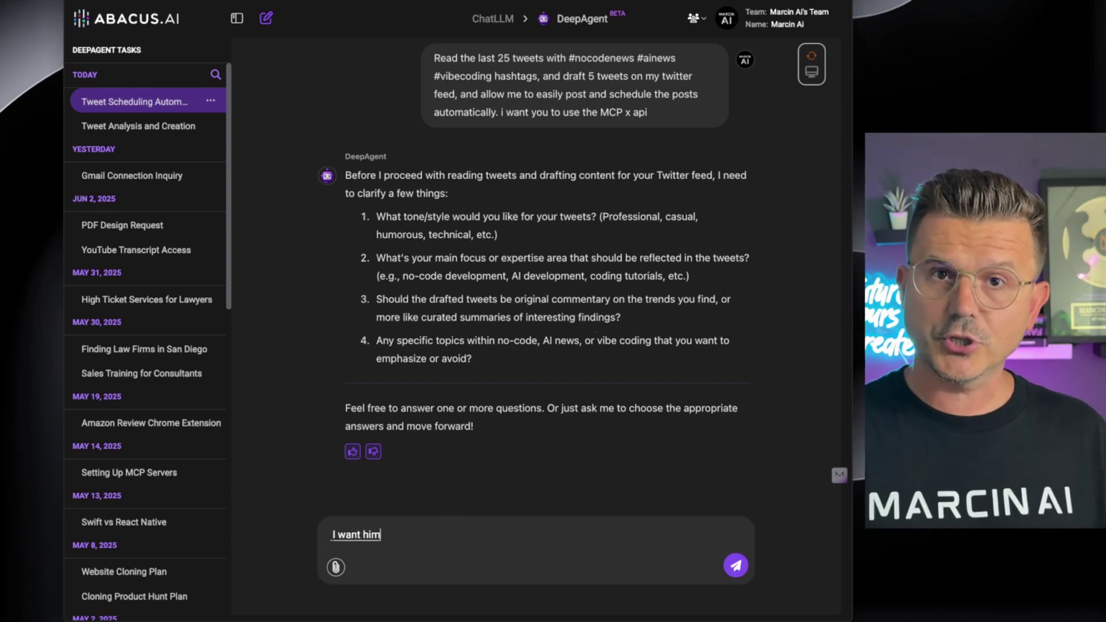
text( to be super short and edgy)
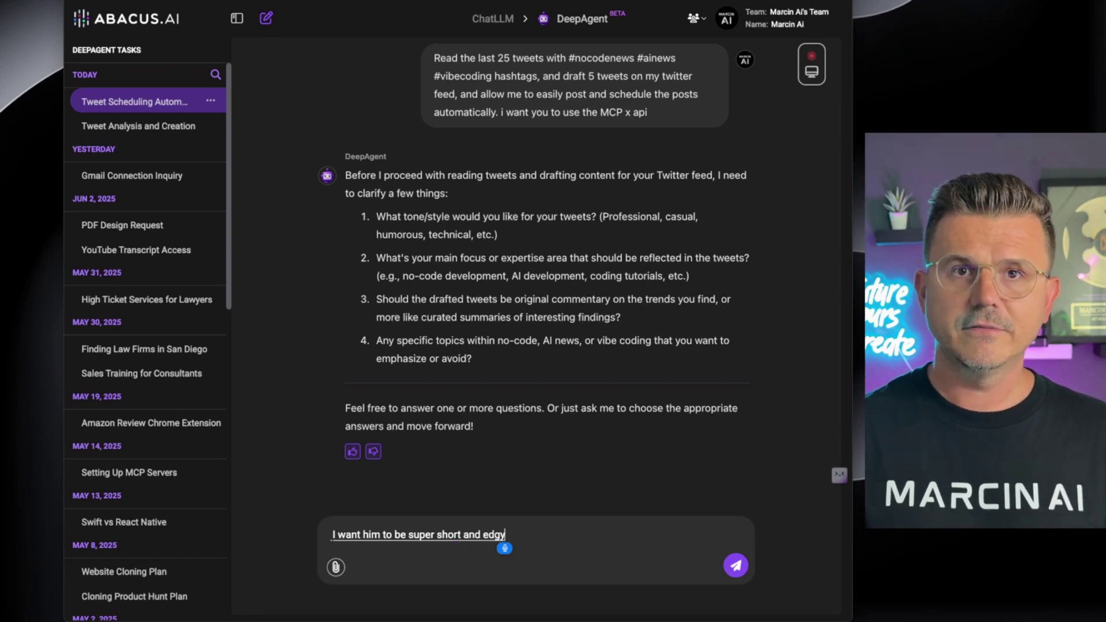
text( very opinionated,)
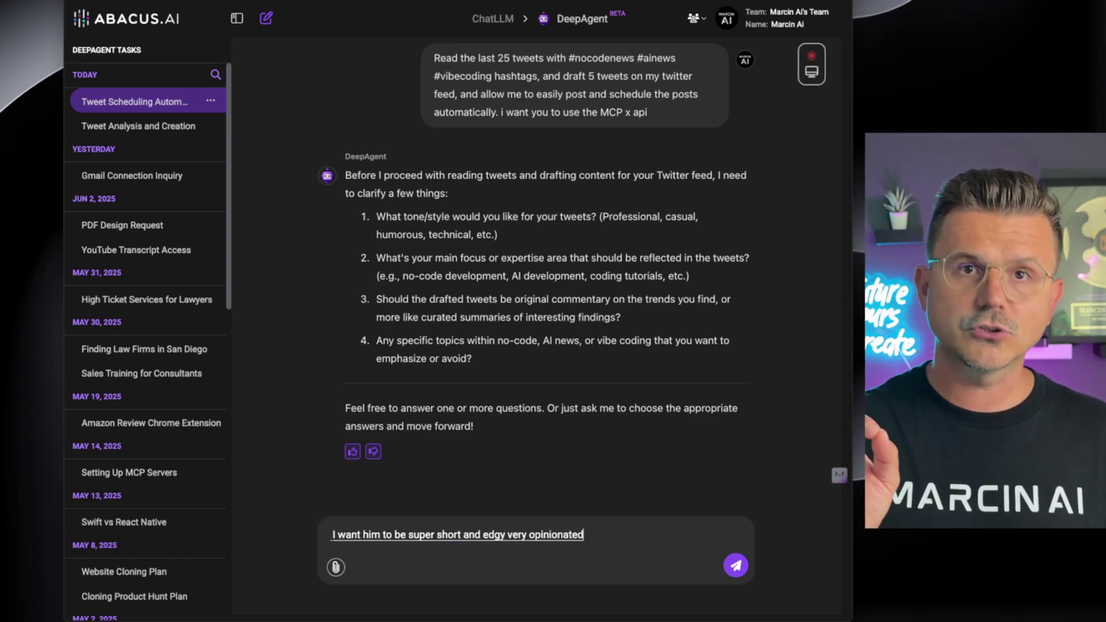
text( but also fun and engaging)
key(shift+Return)
text(2)
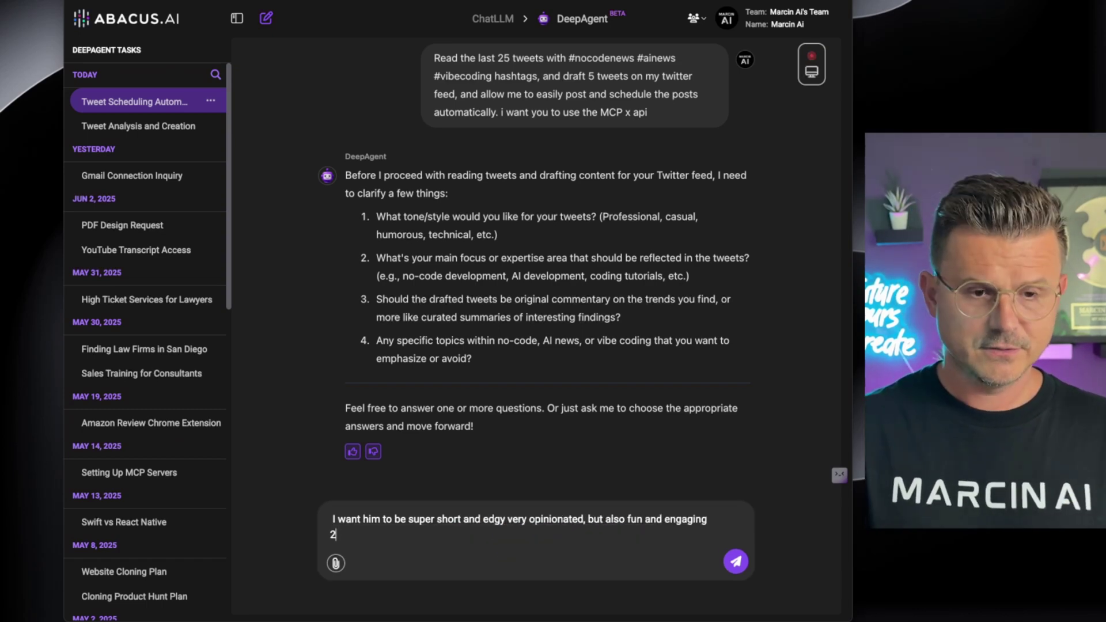
text(1.)
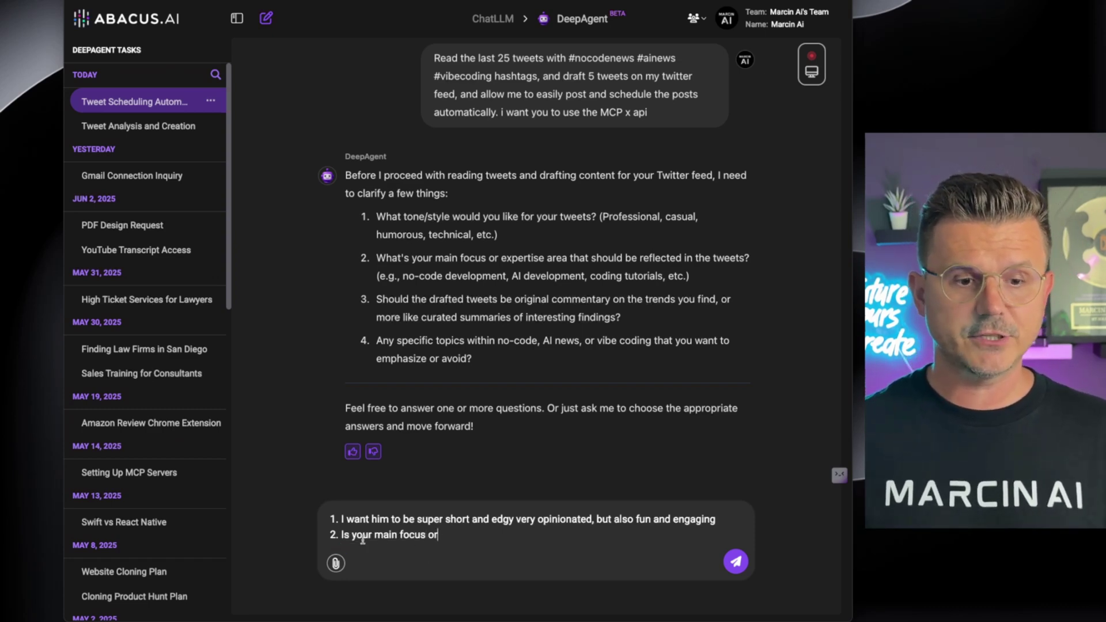
drag(342, 534, 439, 534)
key(BackSpace)
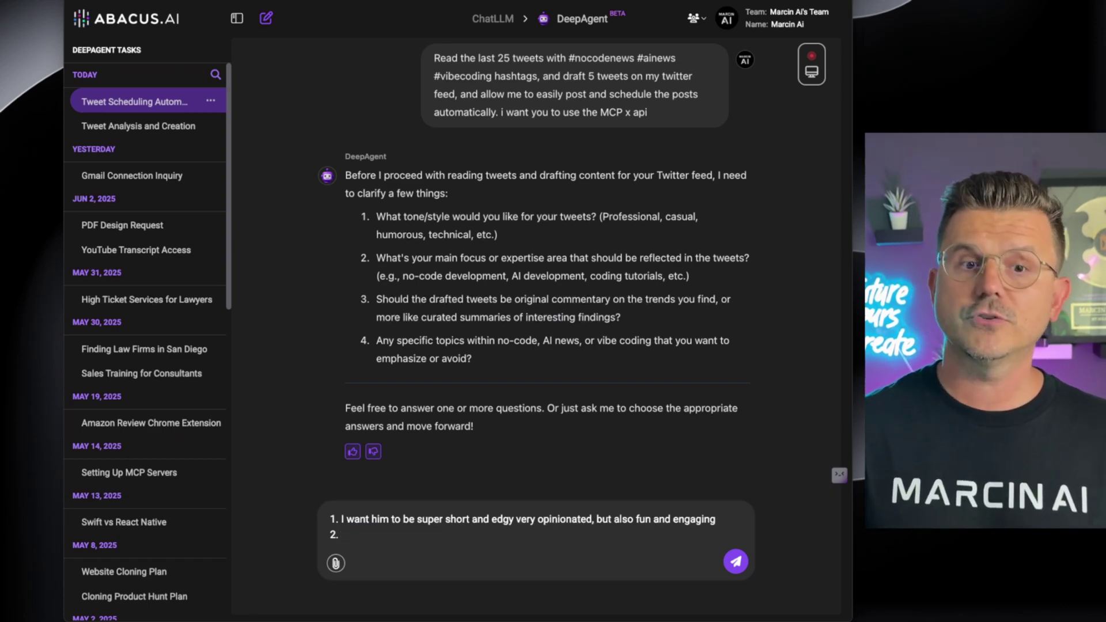
text(I am a no)
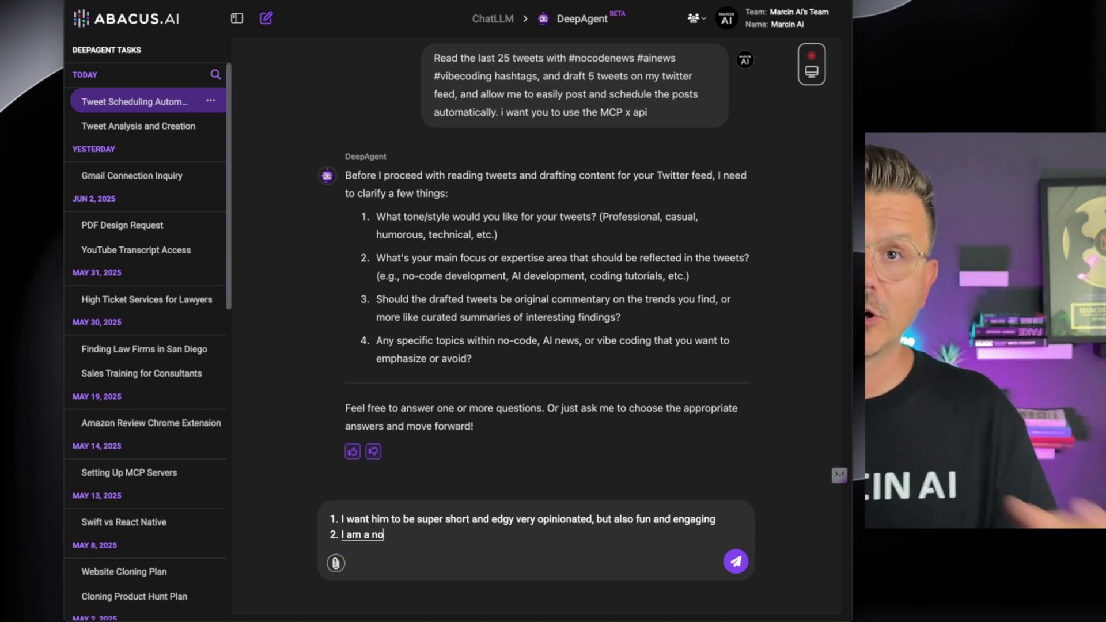
text( code vibe coder who makes)
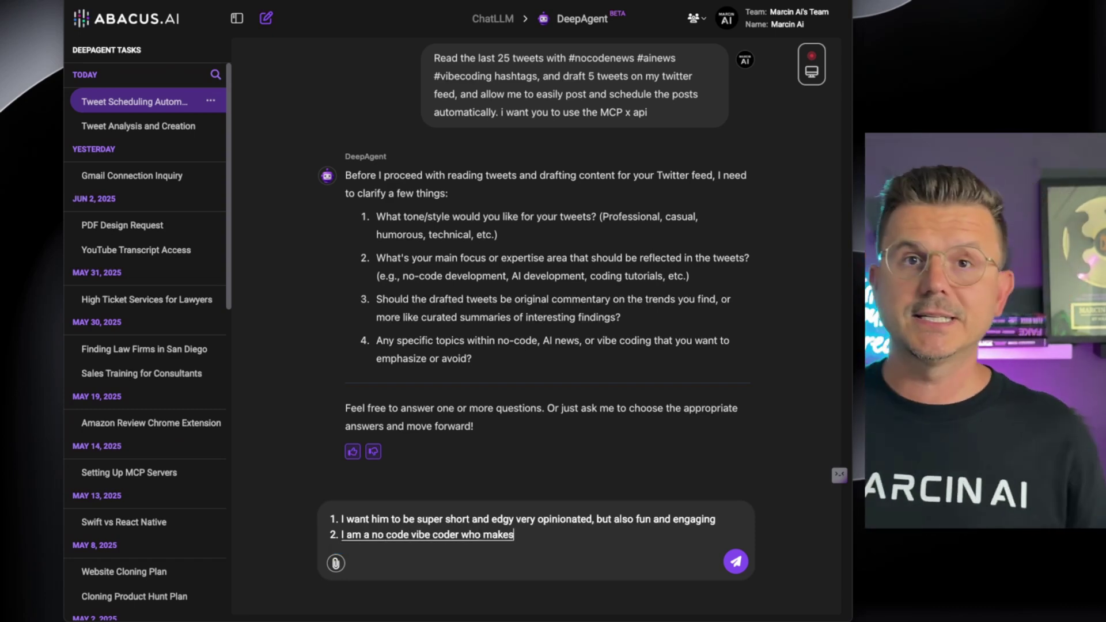
text( sass businesses)
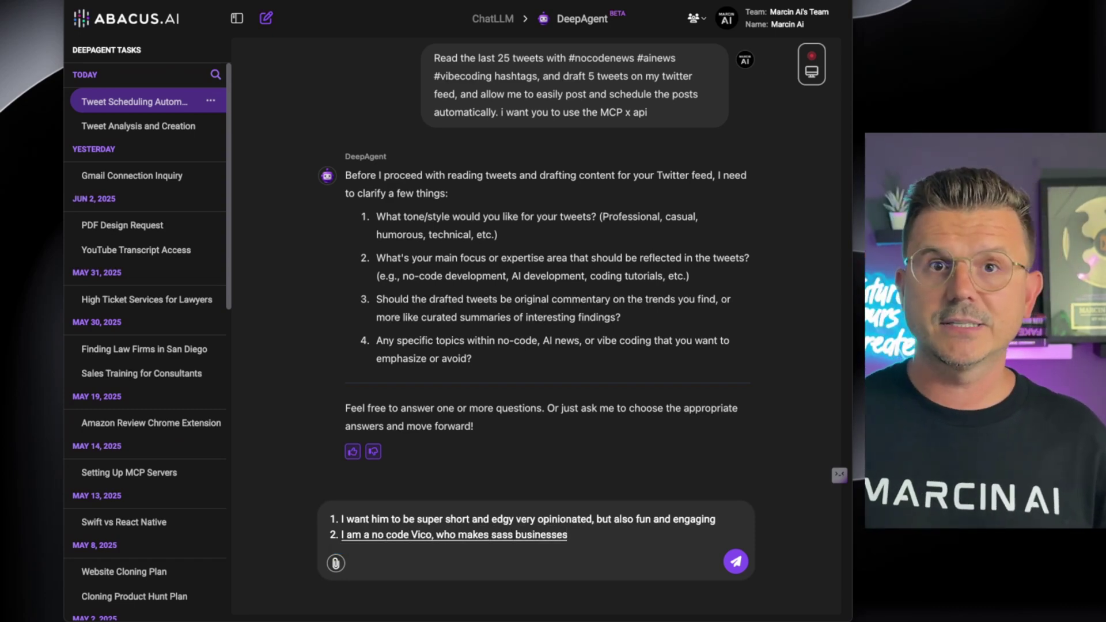
text(, games websites, and)
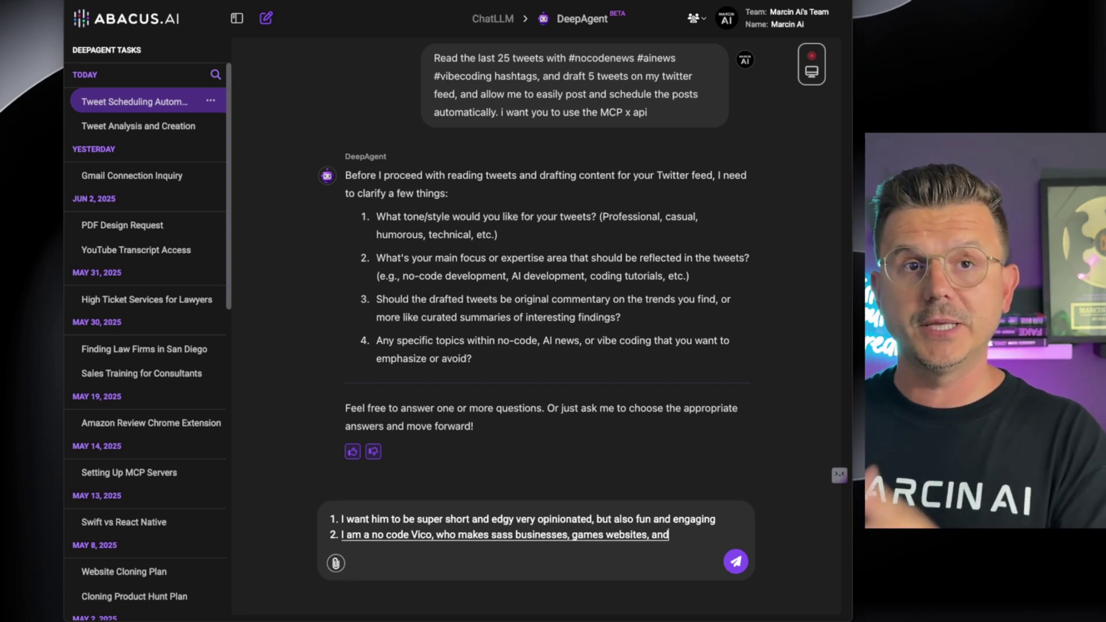
text( helps other people create)
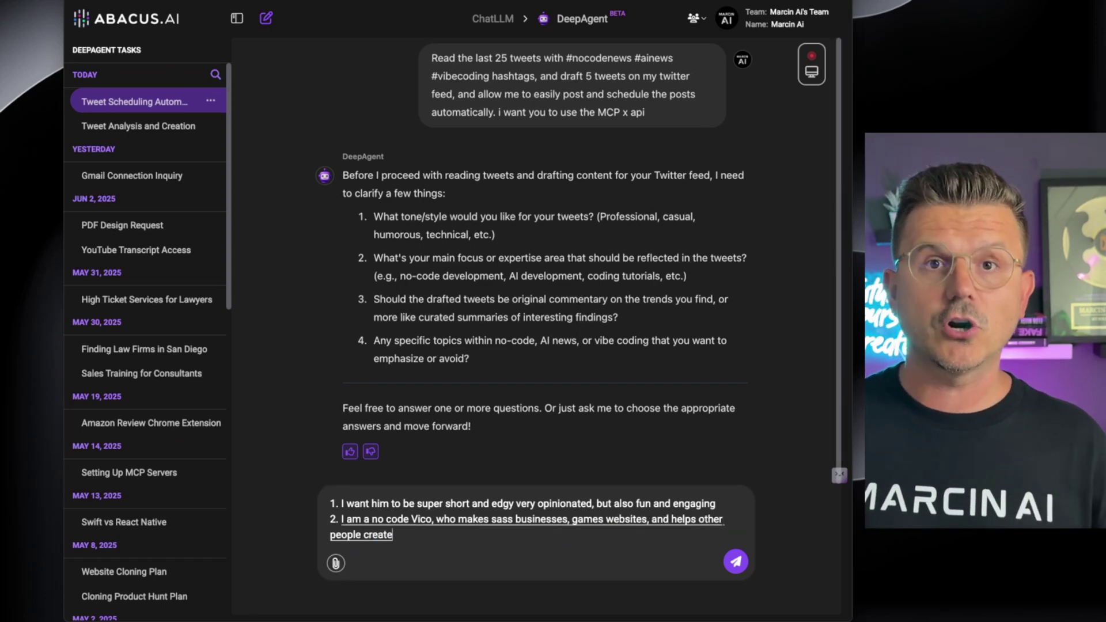
text( and start with AI.)
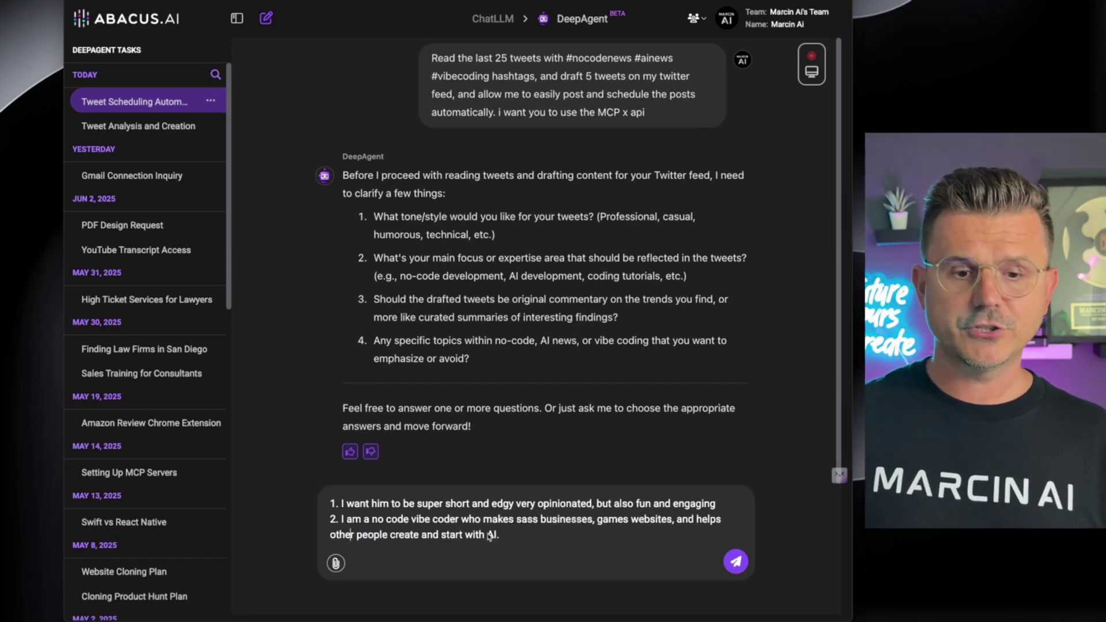
Step: Answer question three with 'a mixture of both' and begin question four on entrepreneurship
key(shift+Return)
text(3.)
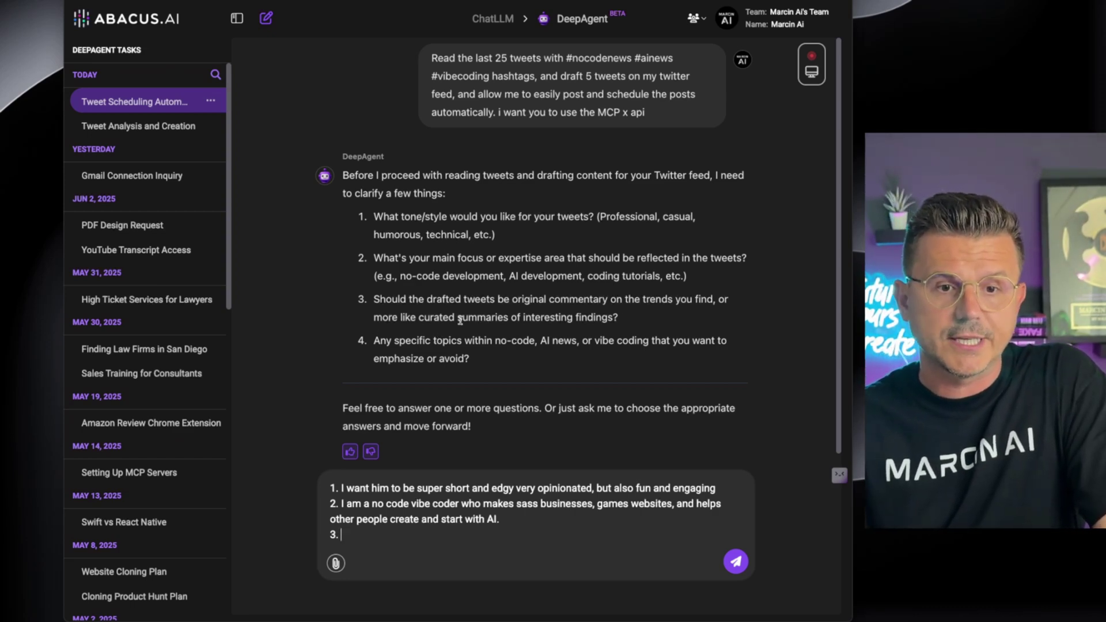
key(fn)
key(fn)
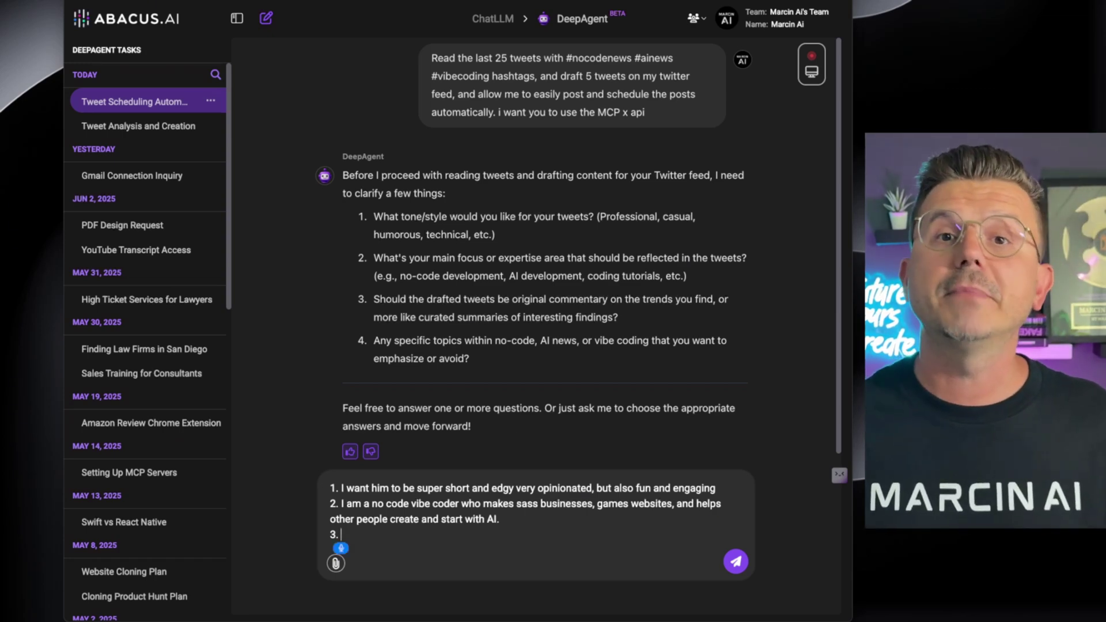
text(Let's do a mixture of both)
key(shift+Return)
text(4.)
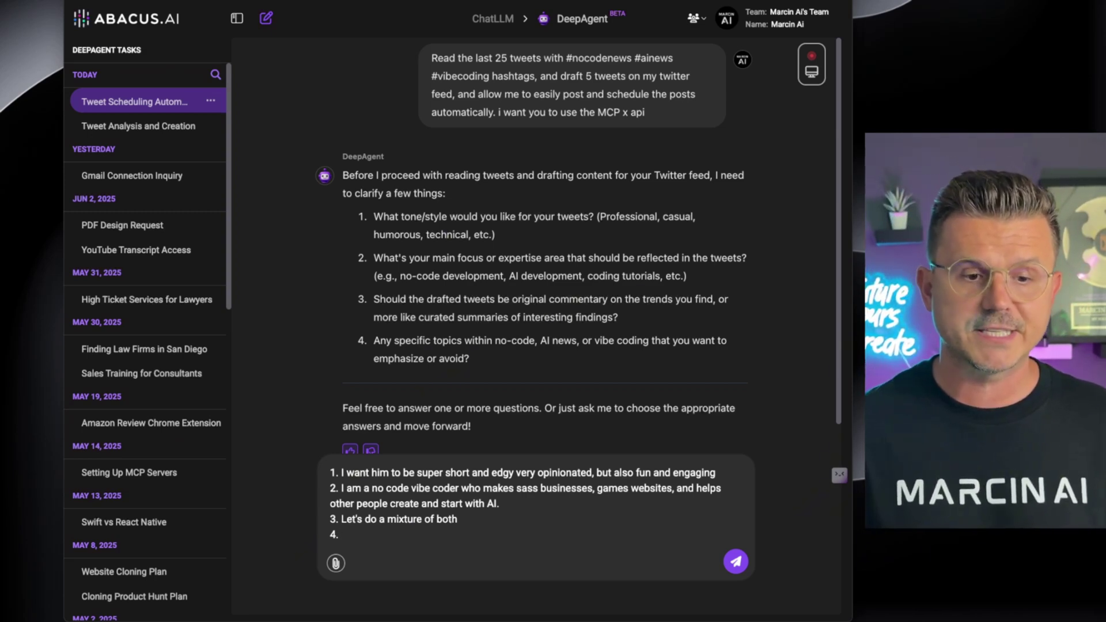
text(I really like the idea of entrée)
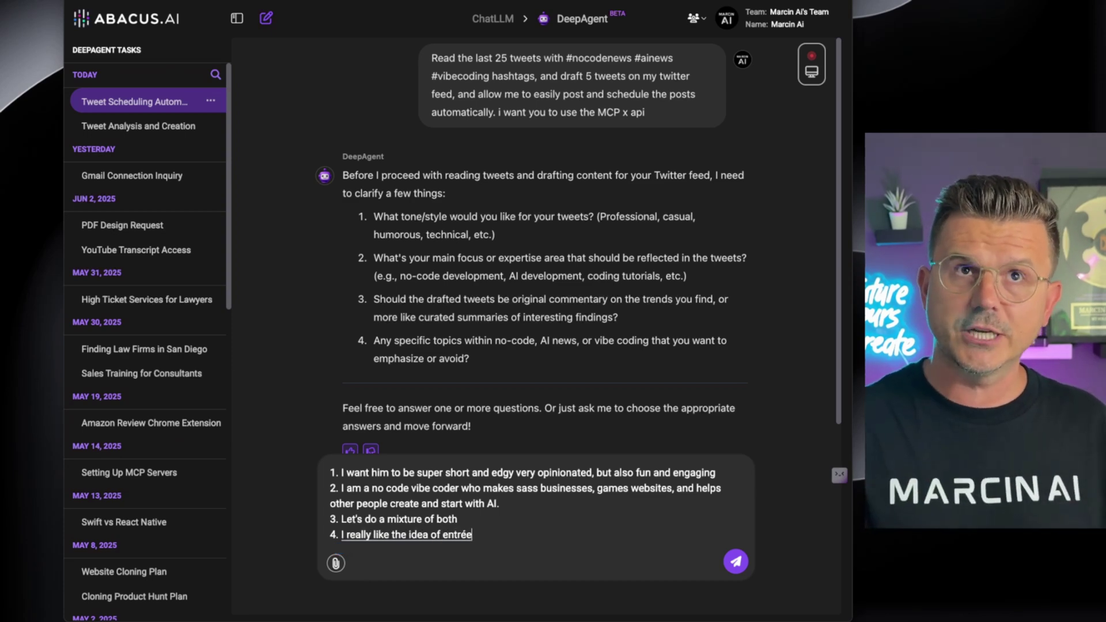
text(ntrepreneurship launching businesses,)
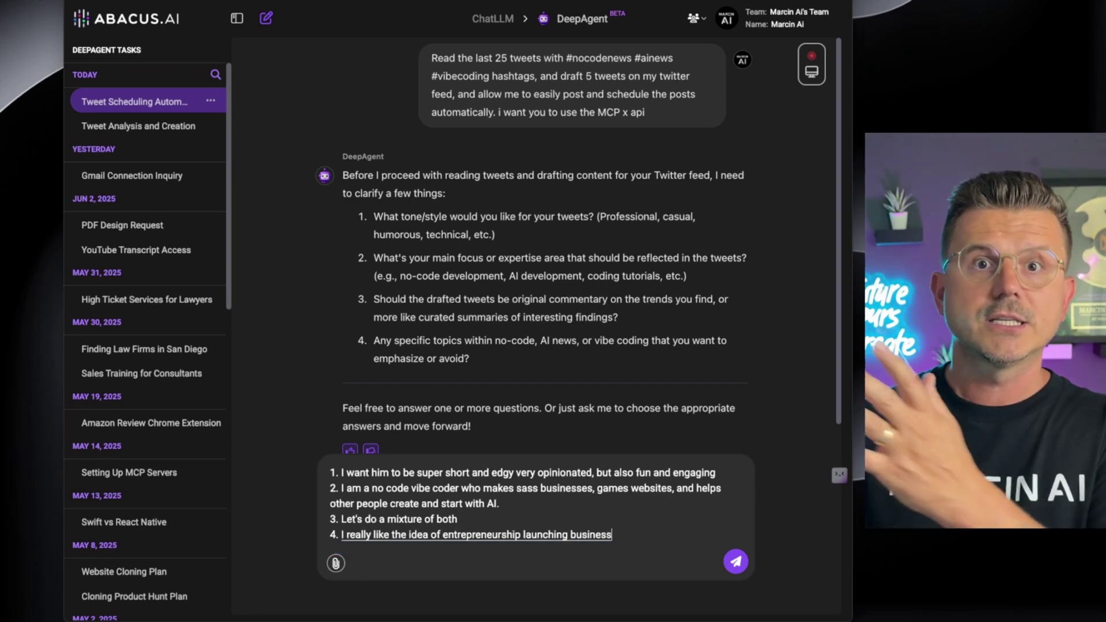
text( Startup found)
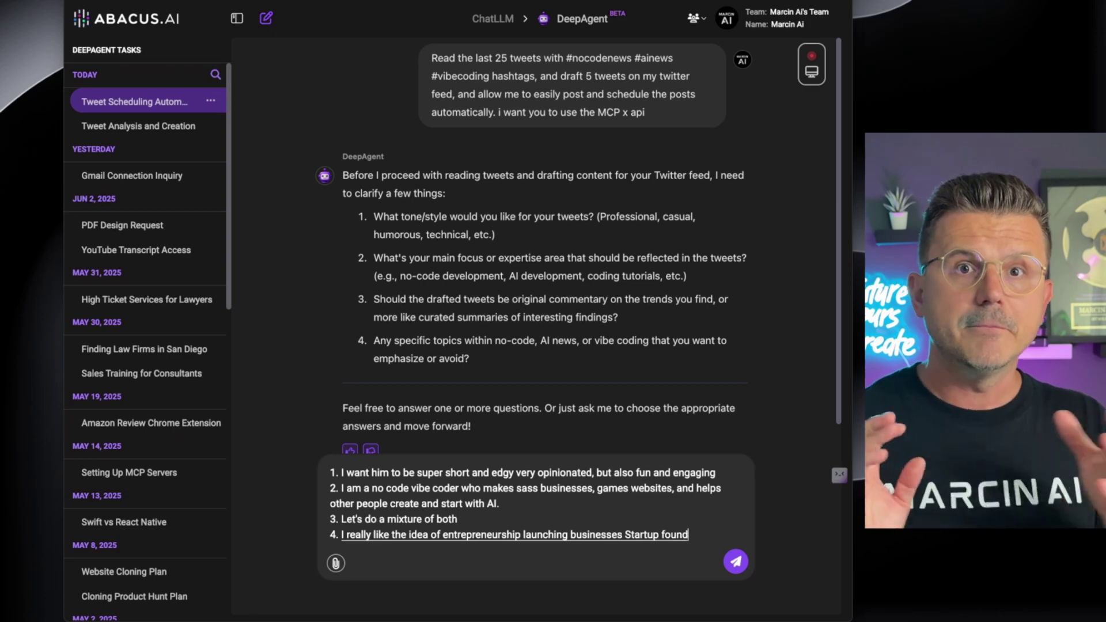
text(ers building in real life behind the scenes and)
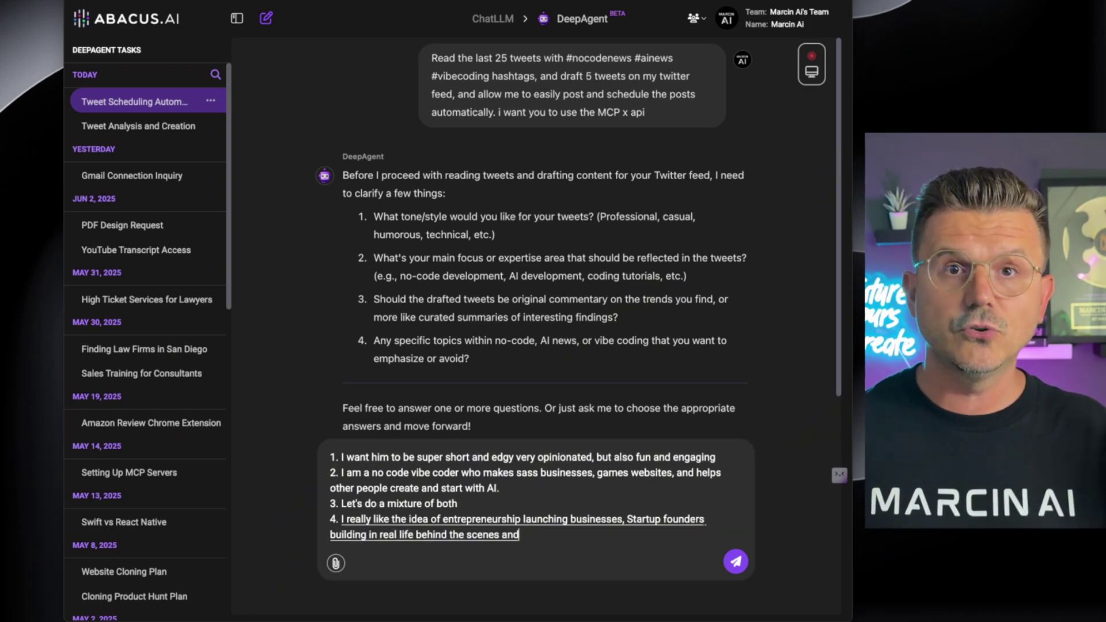
text( Hot new viral product)
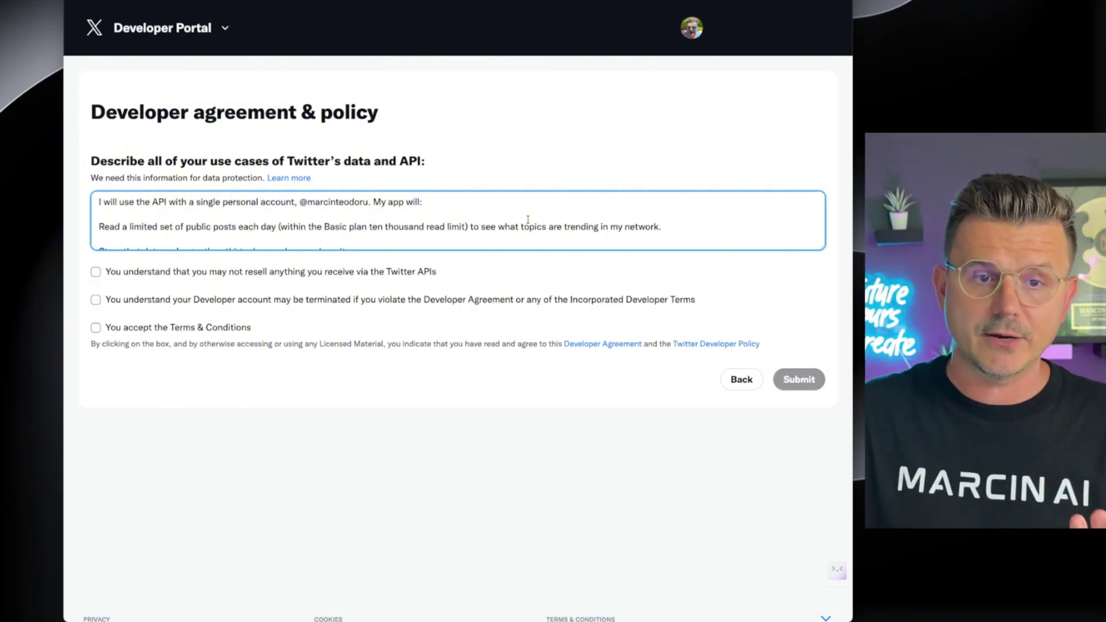
Step: Reword 'five new' in the use-case description to 'the allowed limit of'
scroll(527, 219, down, 2)
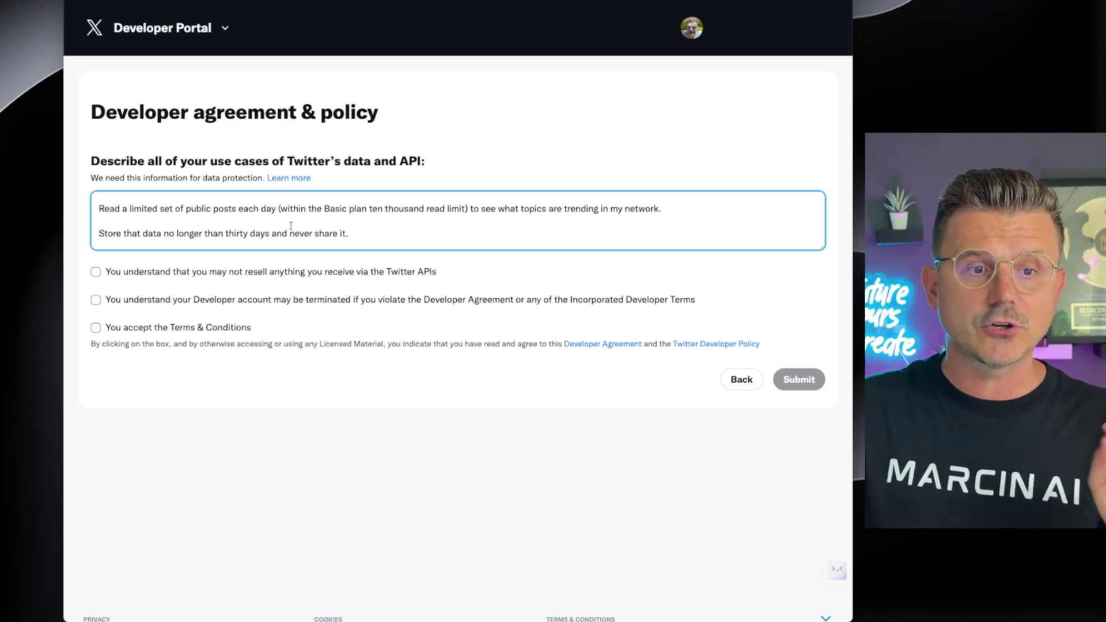
scroll(410, 230, down, 2)
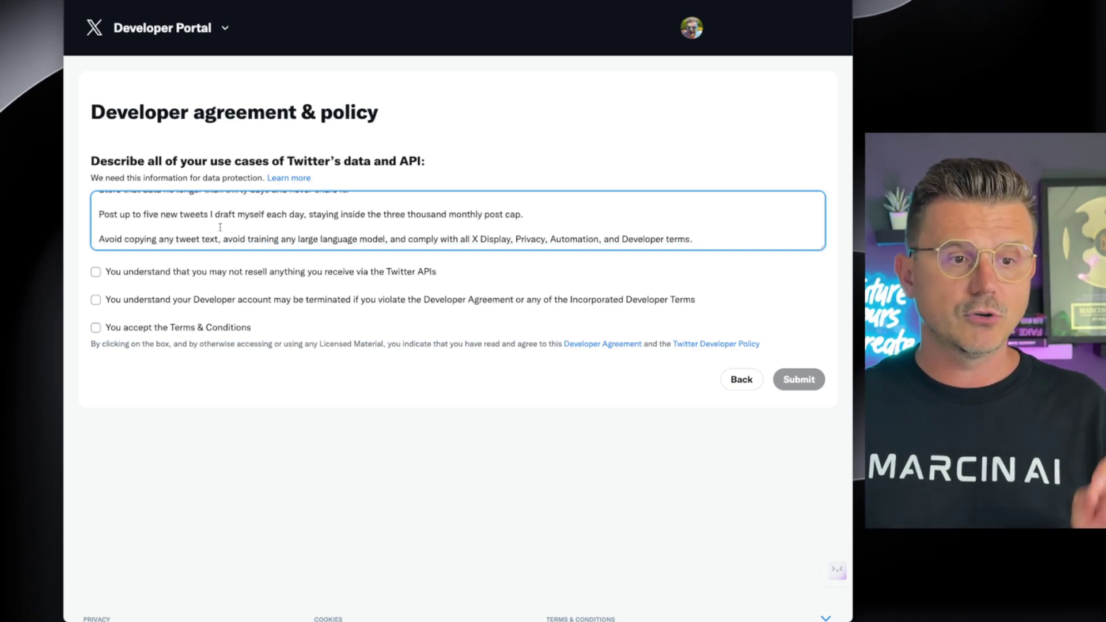
drag(143, 214, 164, 214)
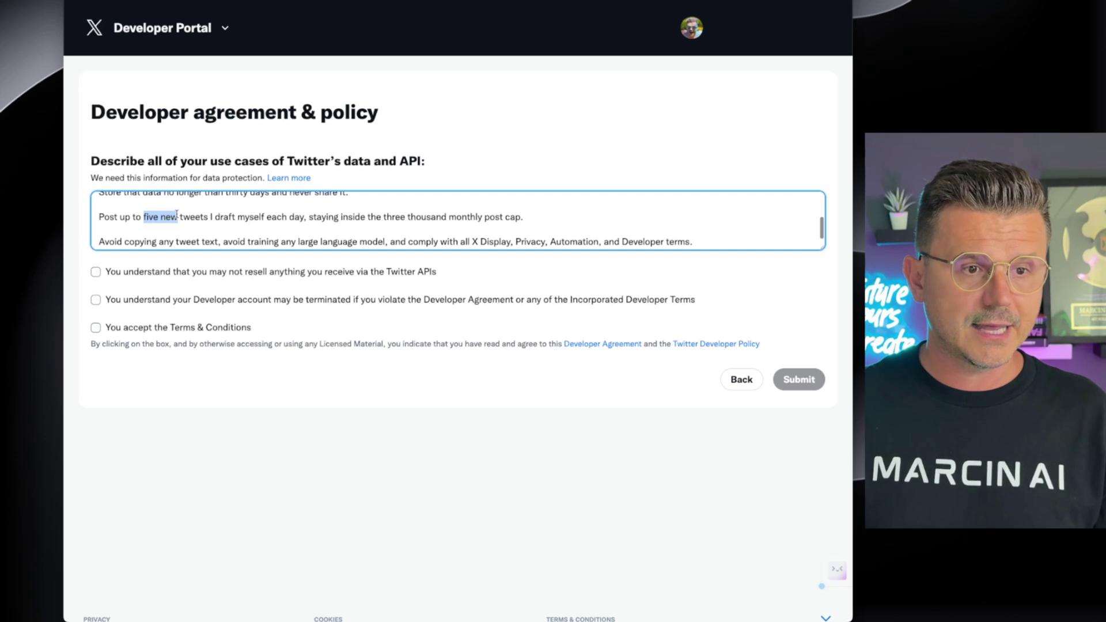
text(the allow limito)
key(BackSpace)
text(of)
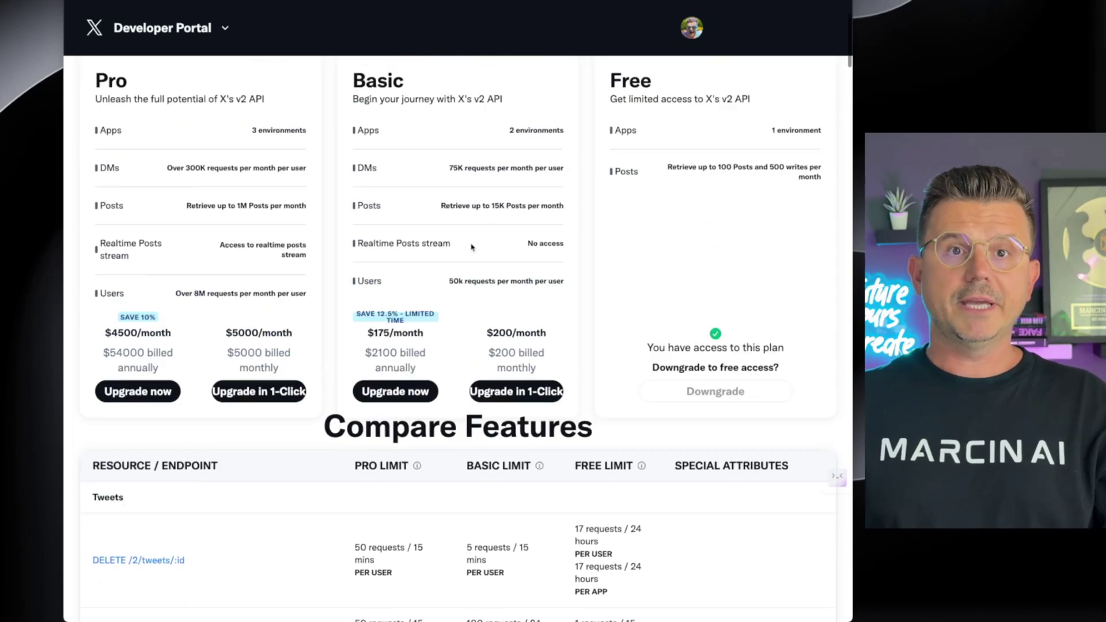
scroll(471, 248, up, 3)
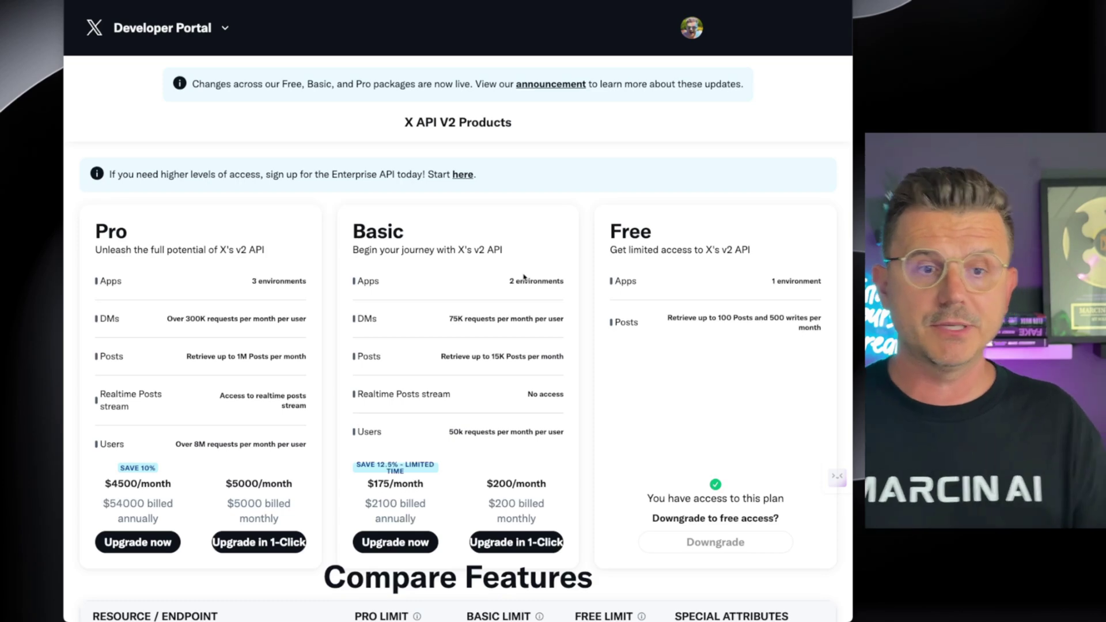
scroll(587, 208, down, 4)
scroll(587, 208, down, 7)
scroll(588, 208, down, 1)
scroll(588, 208, down, 8)
scroll(587, 208, down, 2)
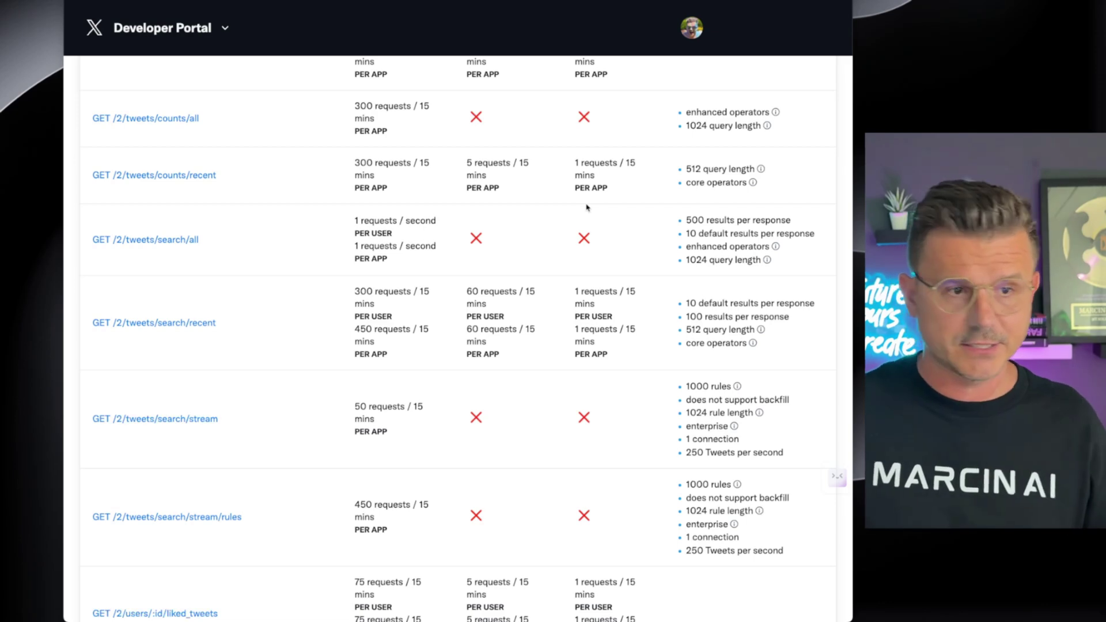
scroll(588, 208, up, 10)
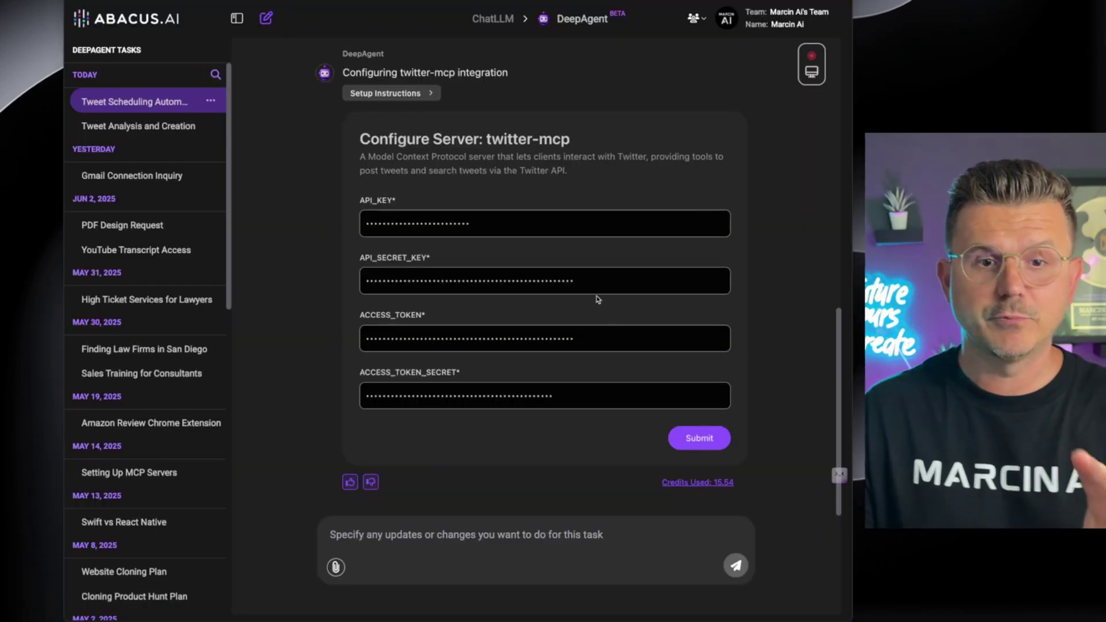
Step: Submit the twitter-mcp API key, secret, access token and token secret
click(694, 440)
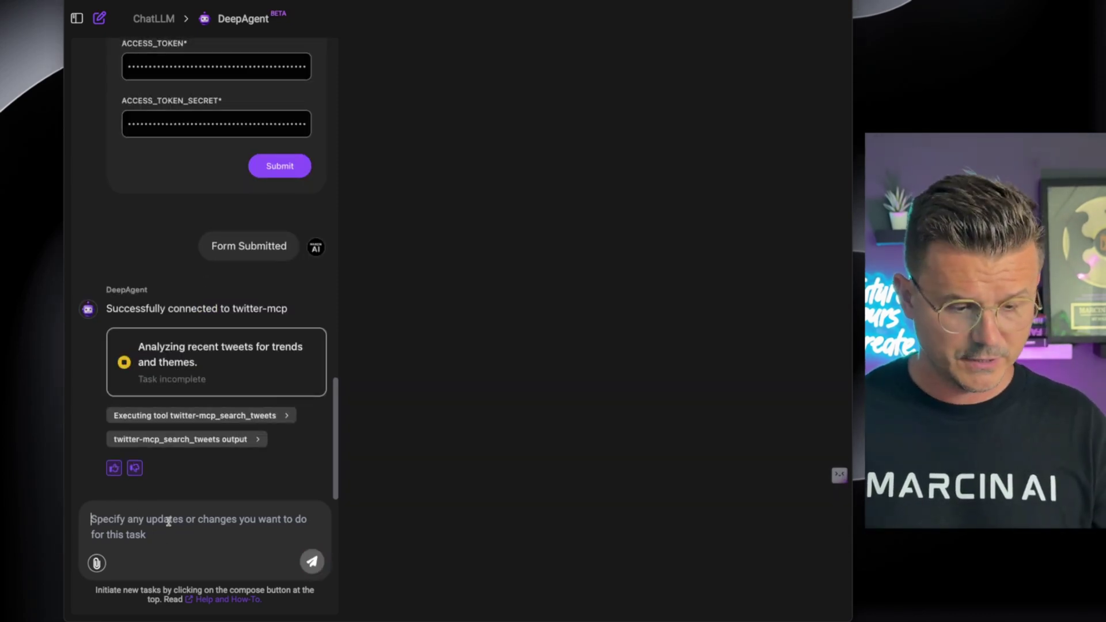
Step: Request only English USA tweets from the last 24 hours, sorted by most viral
text(I)
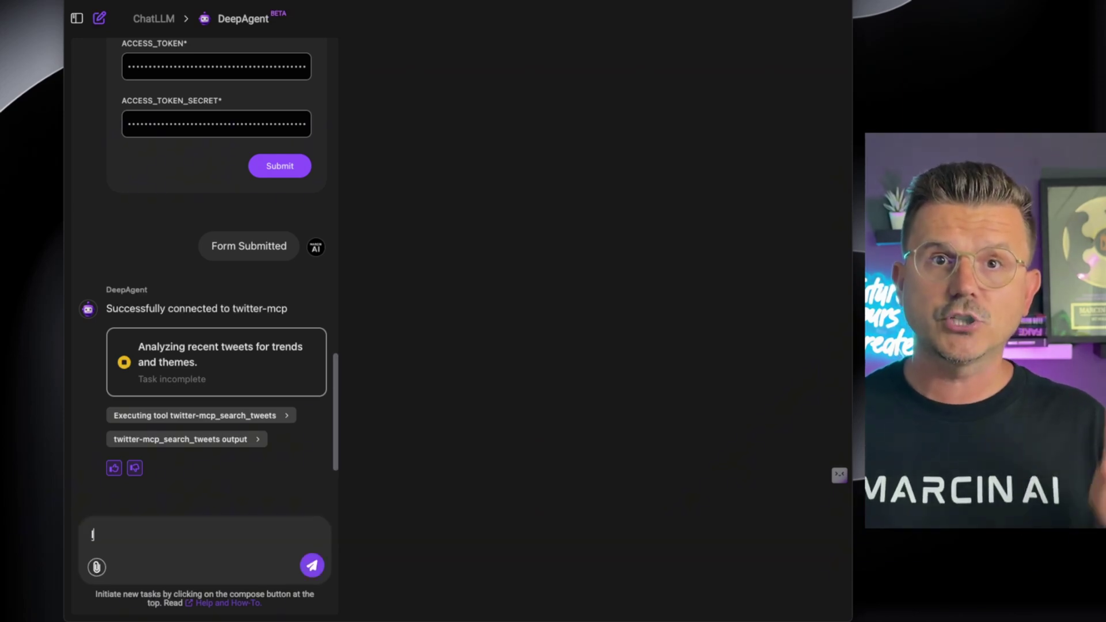
text( only want tweets in English from the USA. )
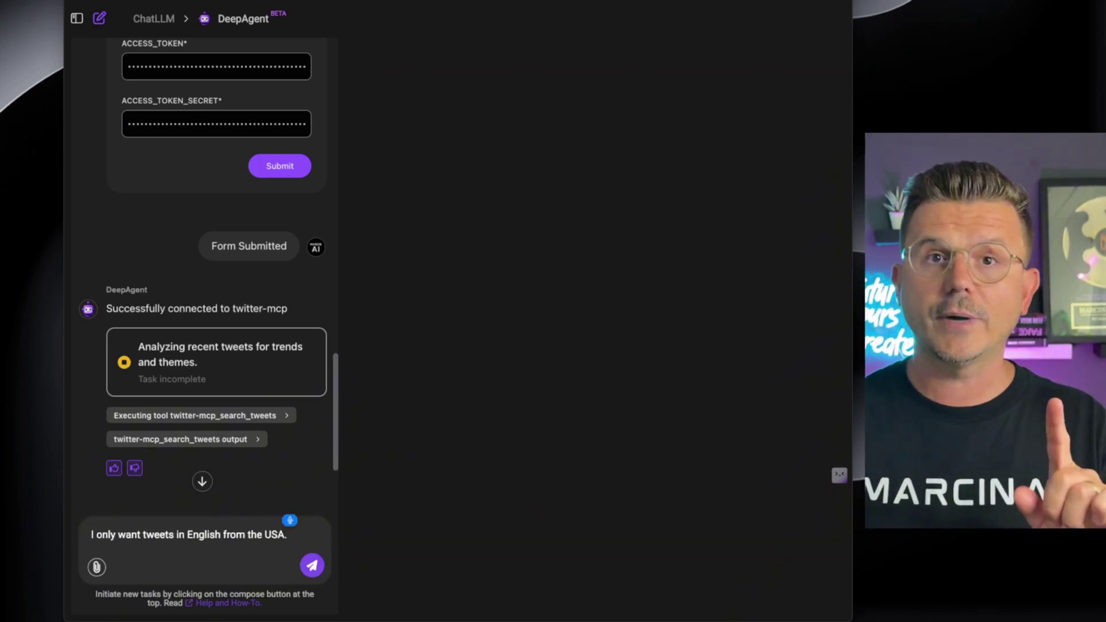
text(Also, I only want tweets from the last)
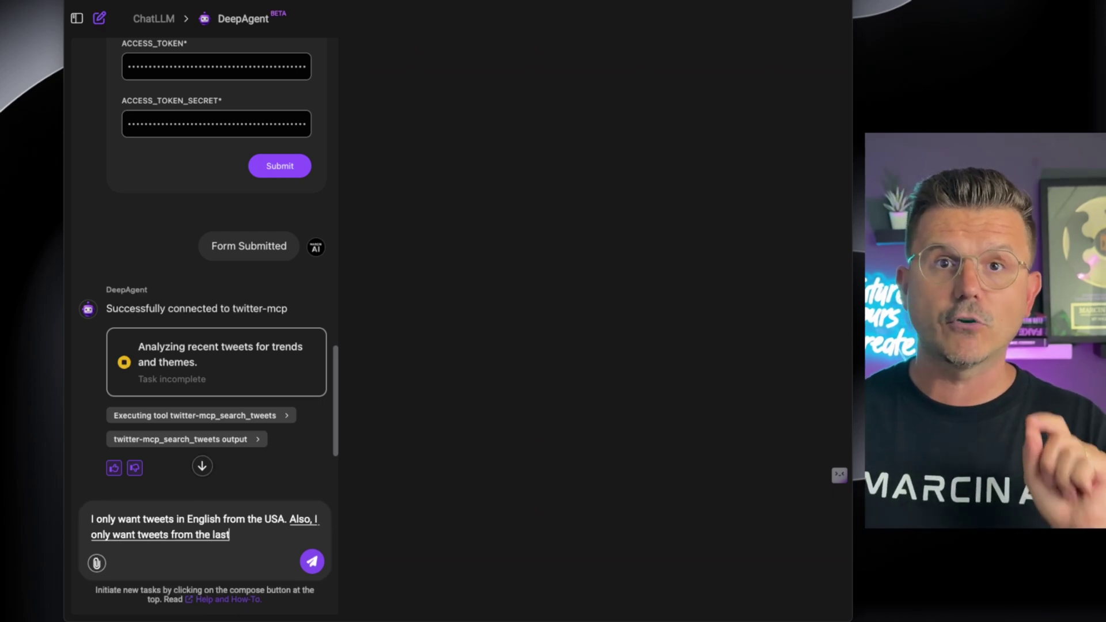
text( 24 hours. And if)
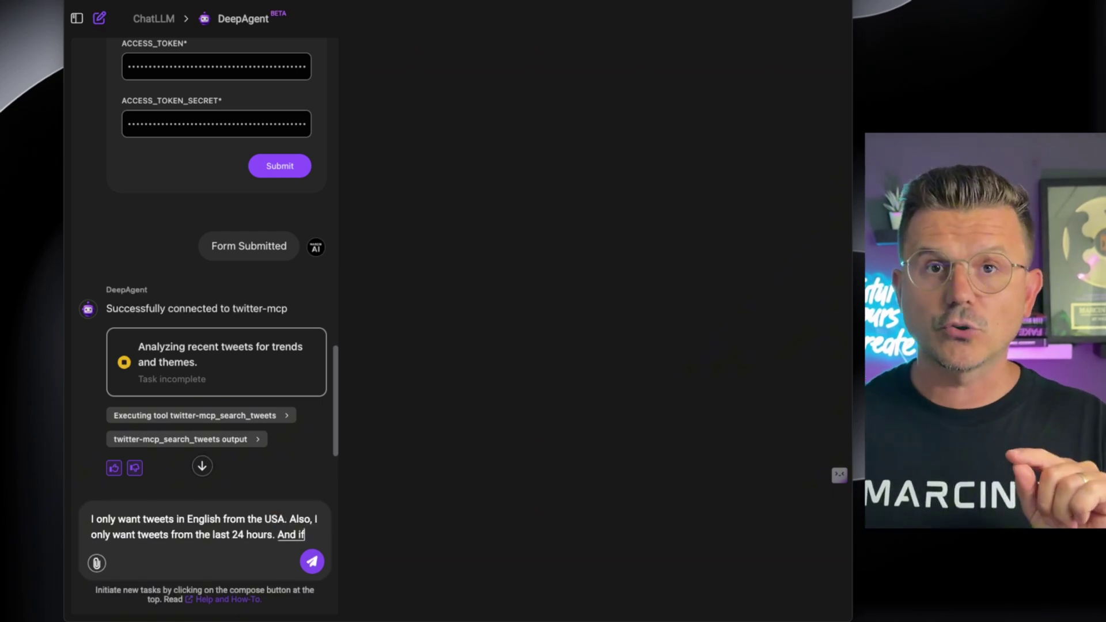
text( you can sort by.)
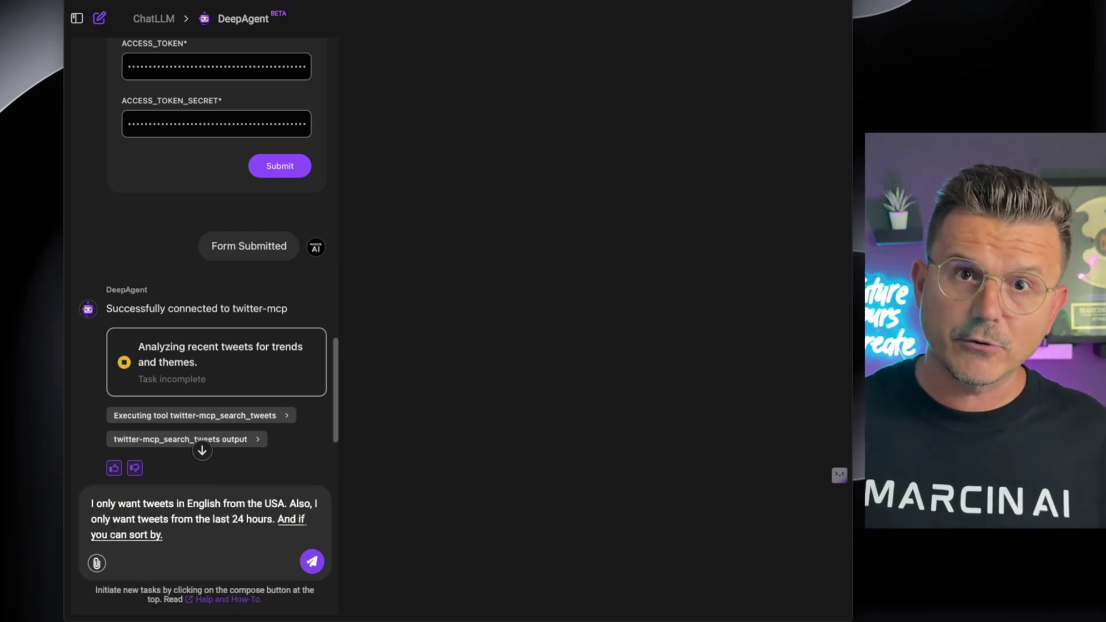
key(BackSpace)
text( most viral, that would be)
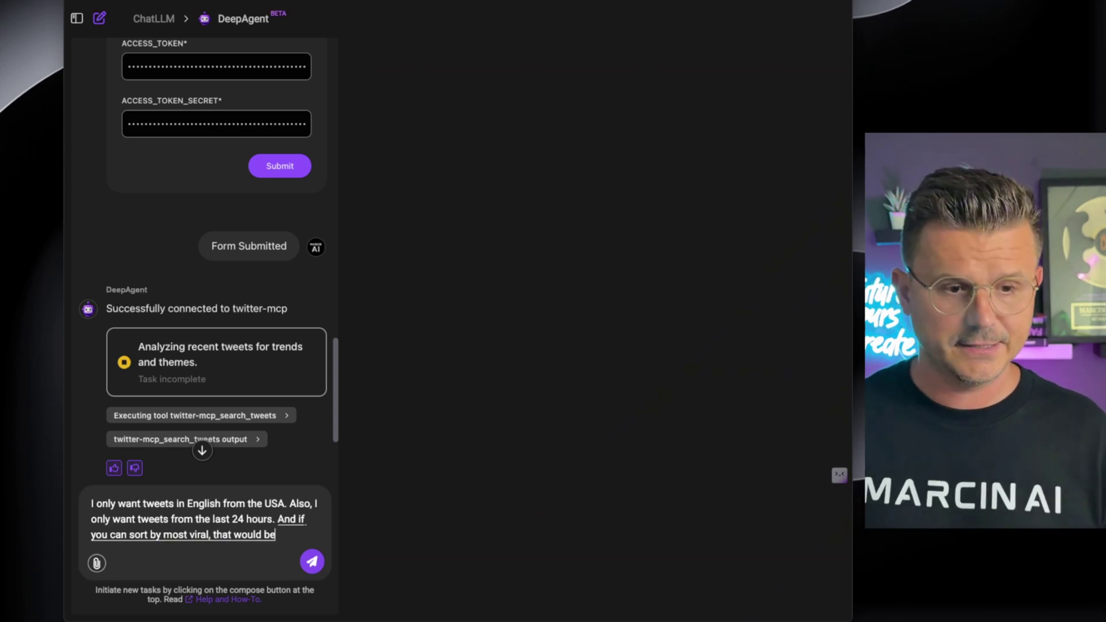
text( amazing..)
key(Return)
text(just to give it a littl)
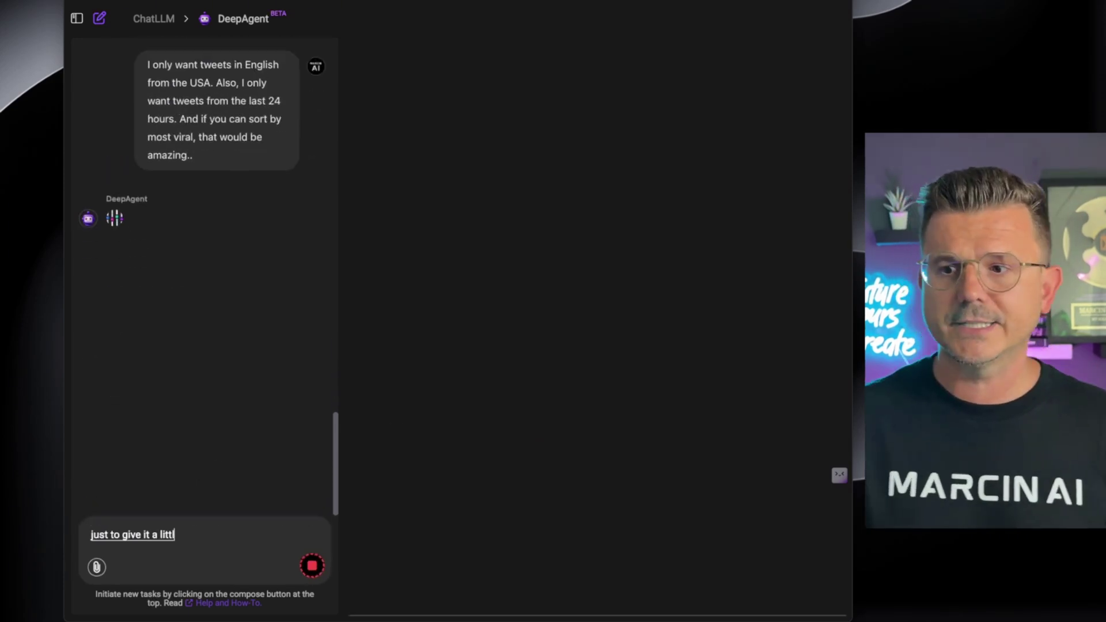
text( more context)
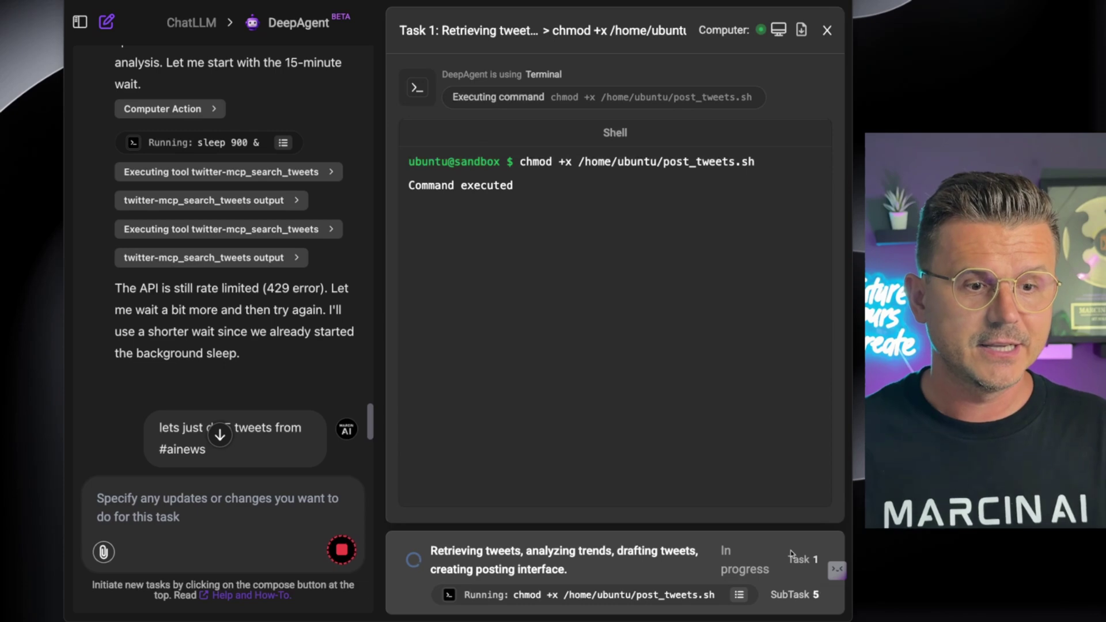
Step: Scroll down the chat to the finished twitter_content.md results
scroll(269, 303, down, 3)
scroll(249, 297, down, 4)
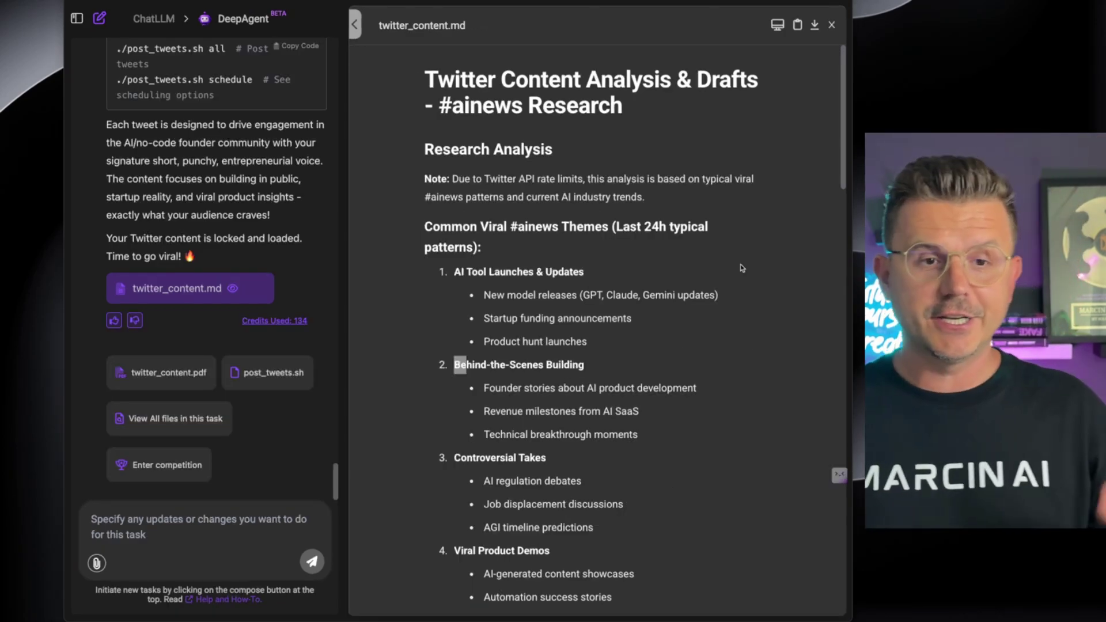
scroll(638, 200, down, 8)
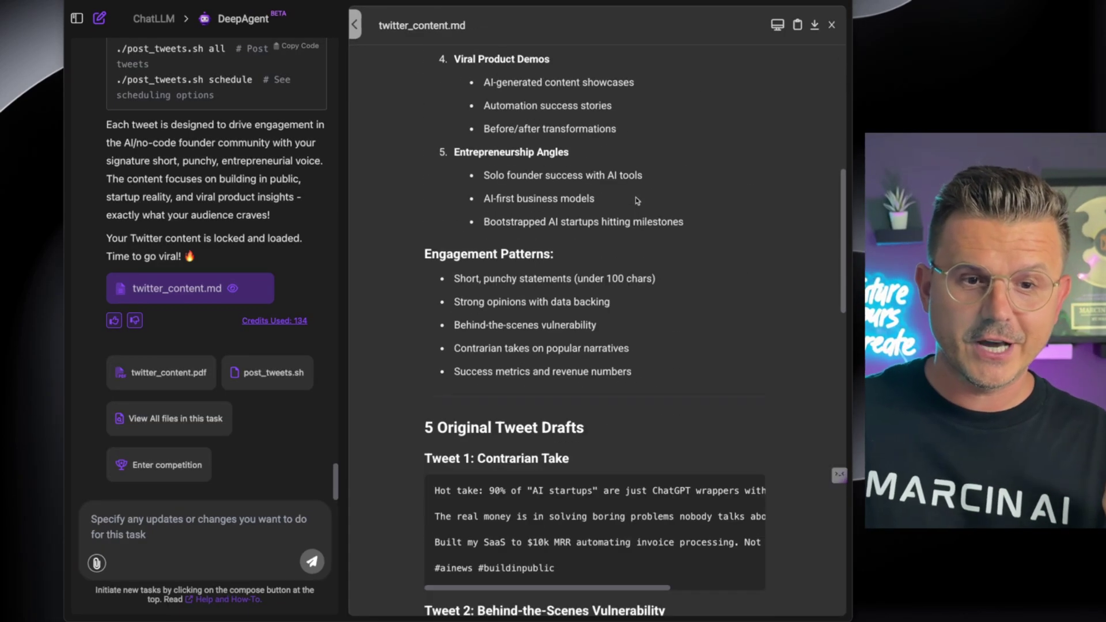
scroll(390, 211, up, 1)
scroll(459, 240, up, 4)
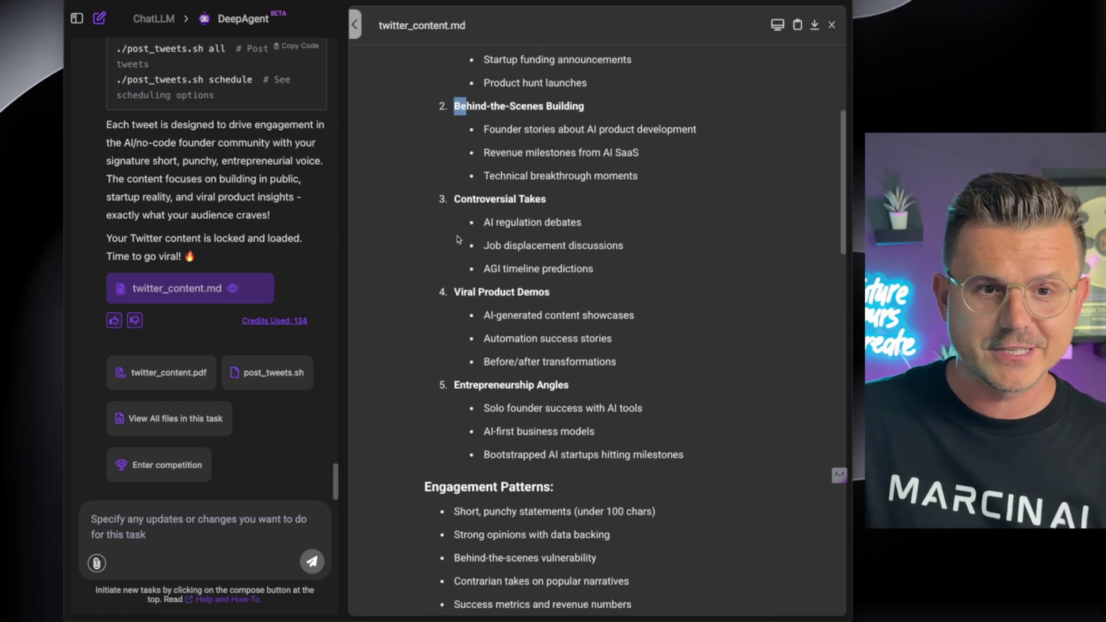
click(473, 193)
drag(461, 199, 542, 202)
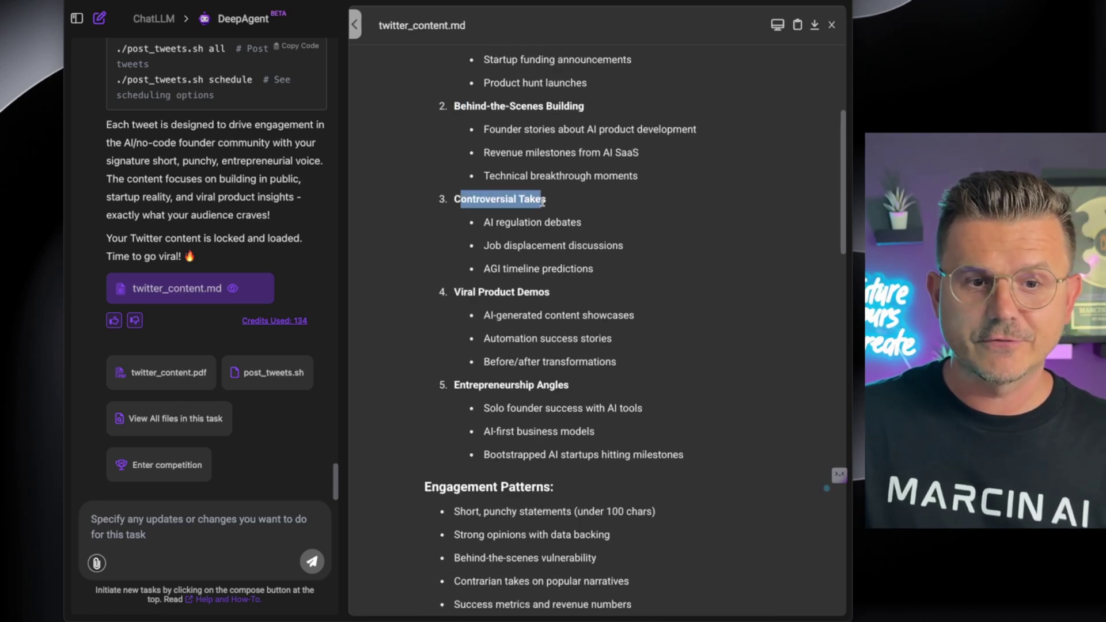
drag(469, 293, 581, 296)
click(456, 385)
scroll(395, 137, down, 10)
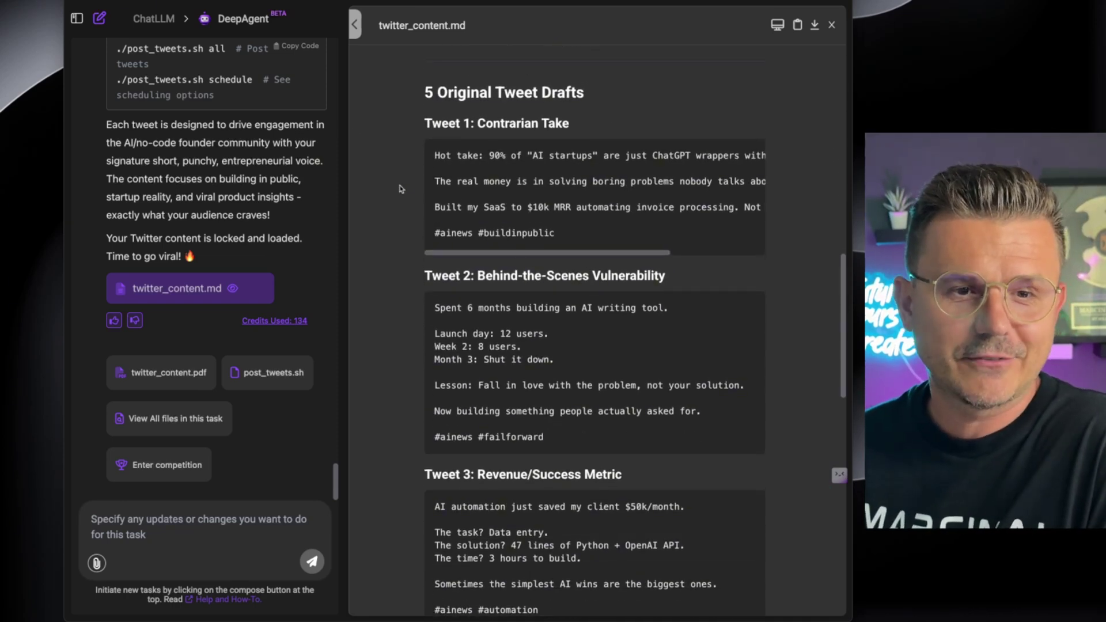
drag(483, 122, 558, 124)
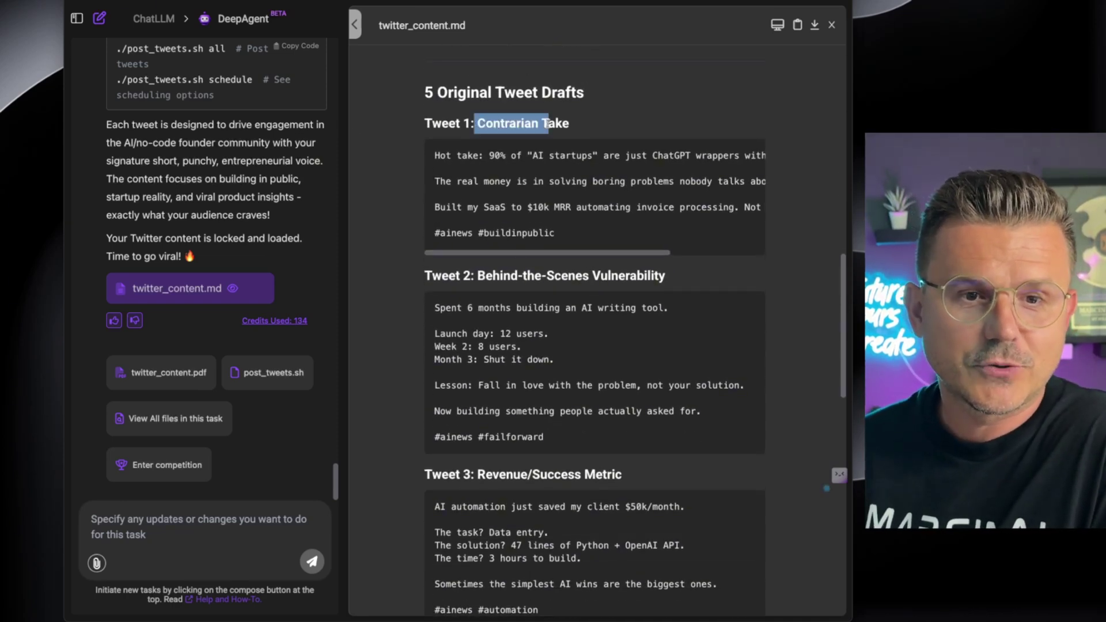
click(501, 153)
scroll(556, 156, right, 1)
scroll(557, 156, right, 2)
scroll(562, 157, right, 2)
scroll(570, 156, right, 1)
scroll(570, 156, left, 2)
scroll(570, 156, left, 2)
scroll(570, 156, left, 3)
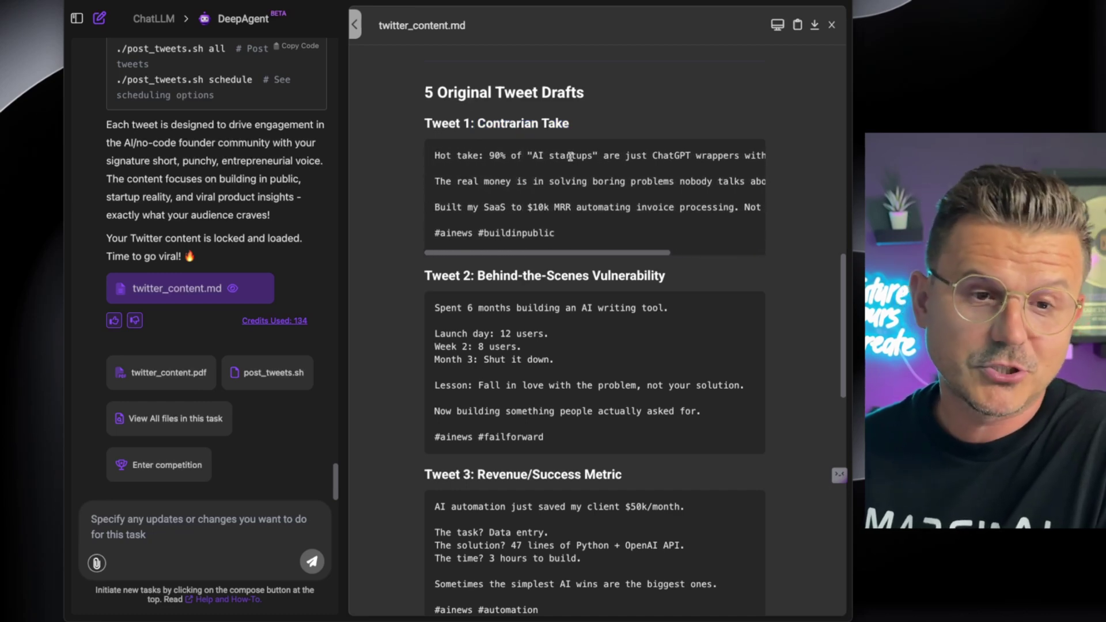
scroll(572, 180, right, 1)
scroll(582, 182, right, 2)
scroll(591, 182, right, 2)
scroll(595, 182, left, 4)
scroll(595, 183, left, 1)
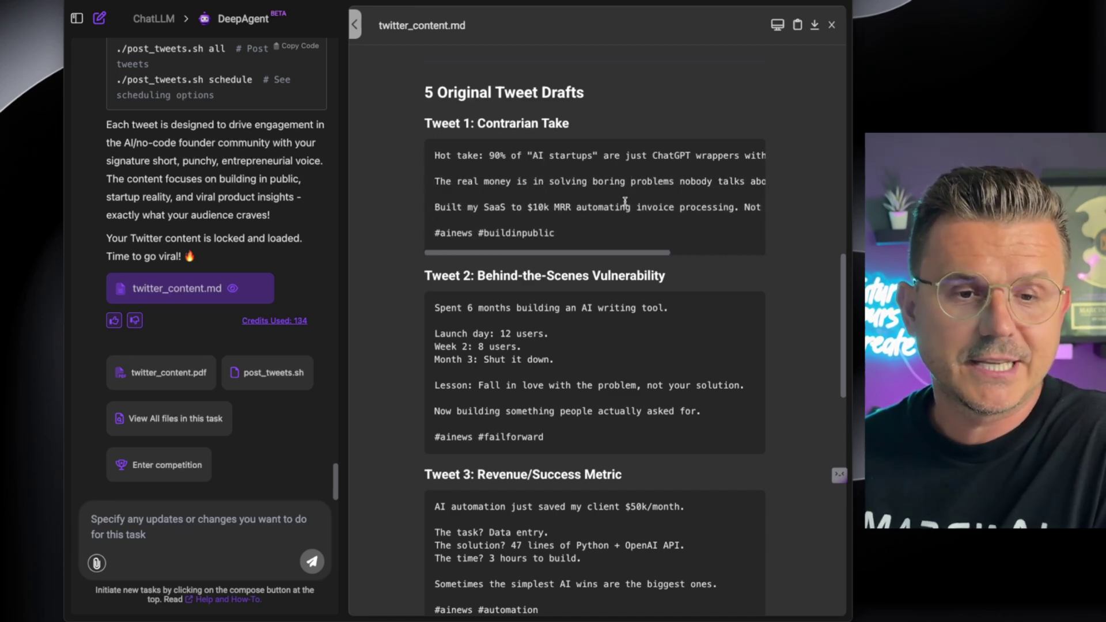
scroll(634, 203, right, 1)
scroll(640, 203, right, 2)
scroll(645, 203, right, 1)
scroll(654, 203, right, 1)
scroll(655, 204, right, 1)
scroll(582, 200, left, 2)
scroll(579, 198, left, 2)
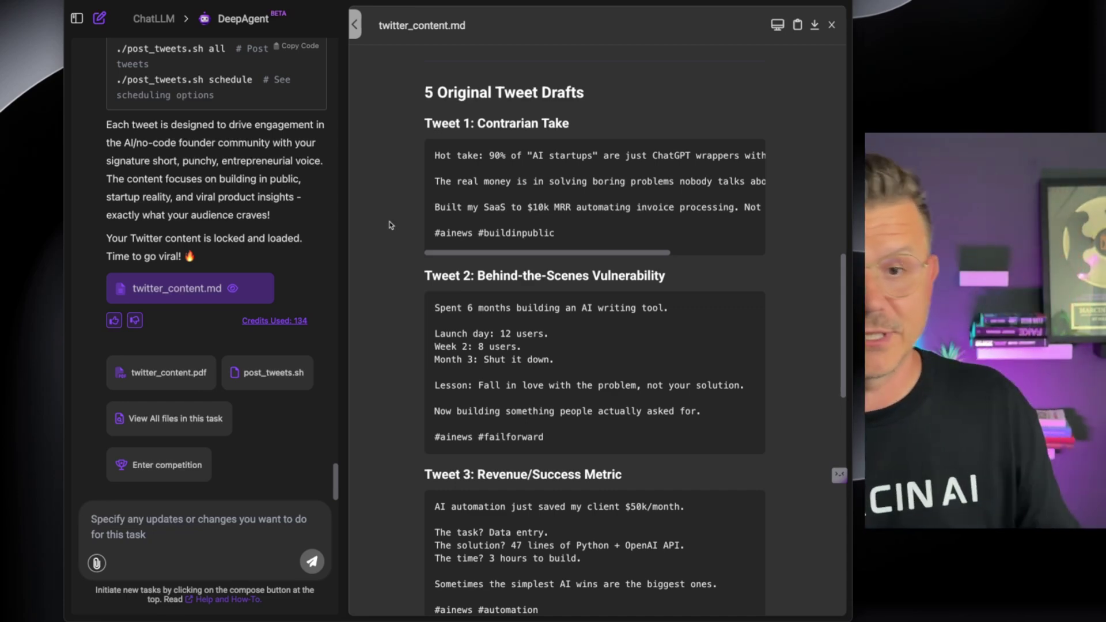
scroll(376, 275, down, 3)
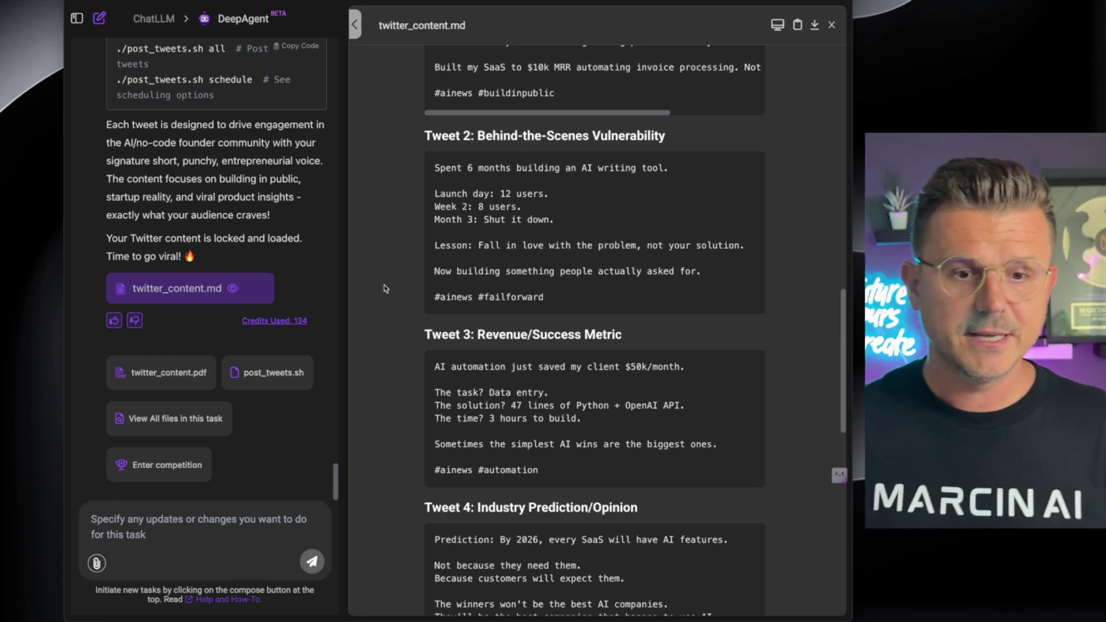
scroll(385, 290, down, 3)
scroll(385, 289, down, 2)
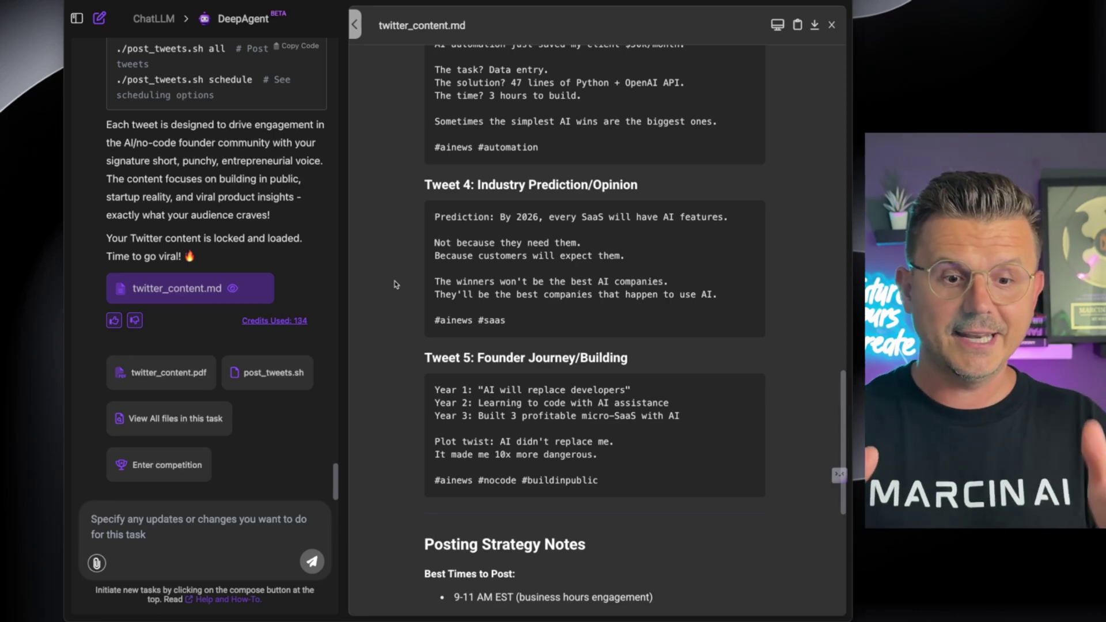
scroll(395, 284, down, 5)
scroll(386, 282, up, 5)
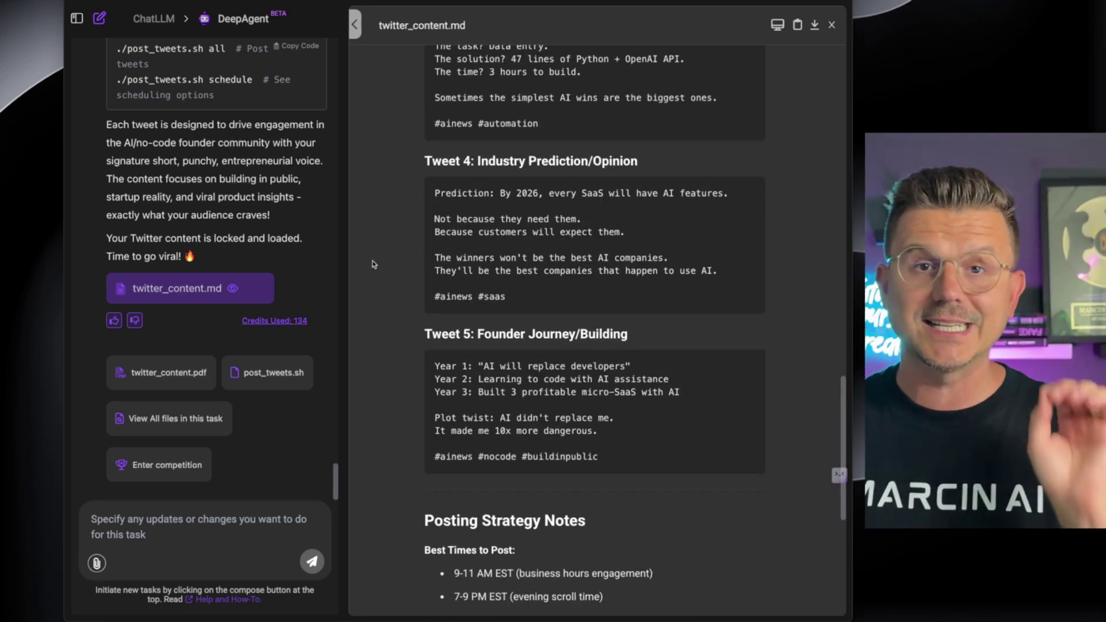
scroll(371, 264, down, 5)
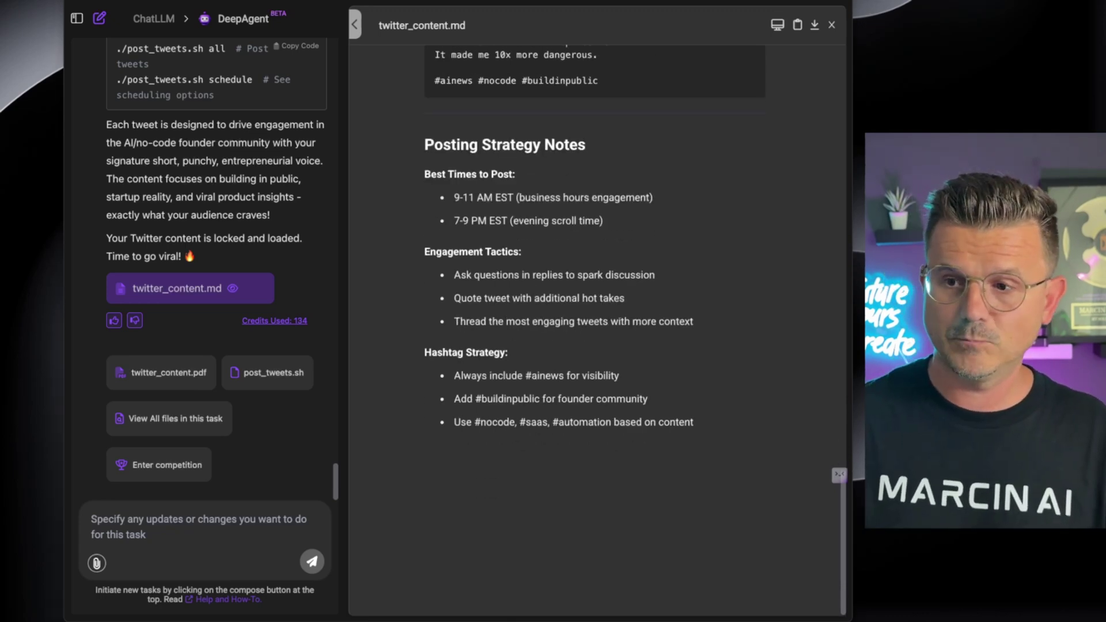
scroll(596, 322, up, 5)
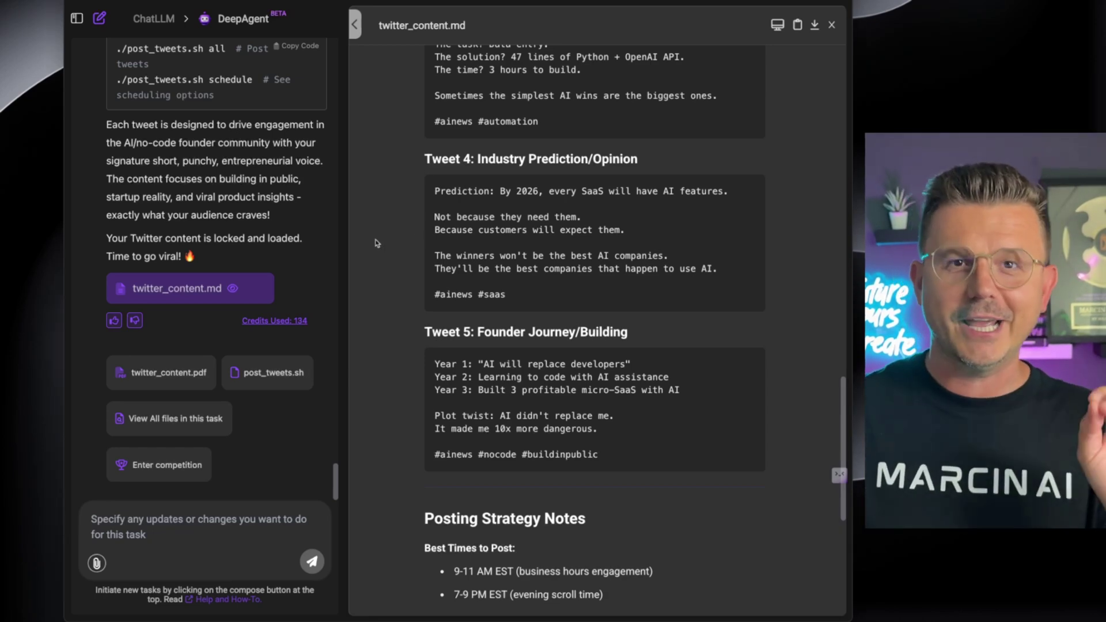
Step: Ask the agent to build a simple HTML site listing the drafted tweets
click(194, 517)
text(Next, I want you to)
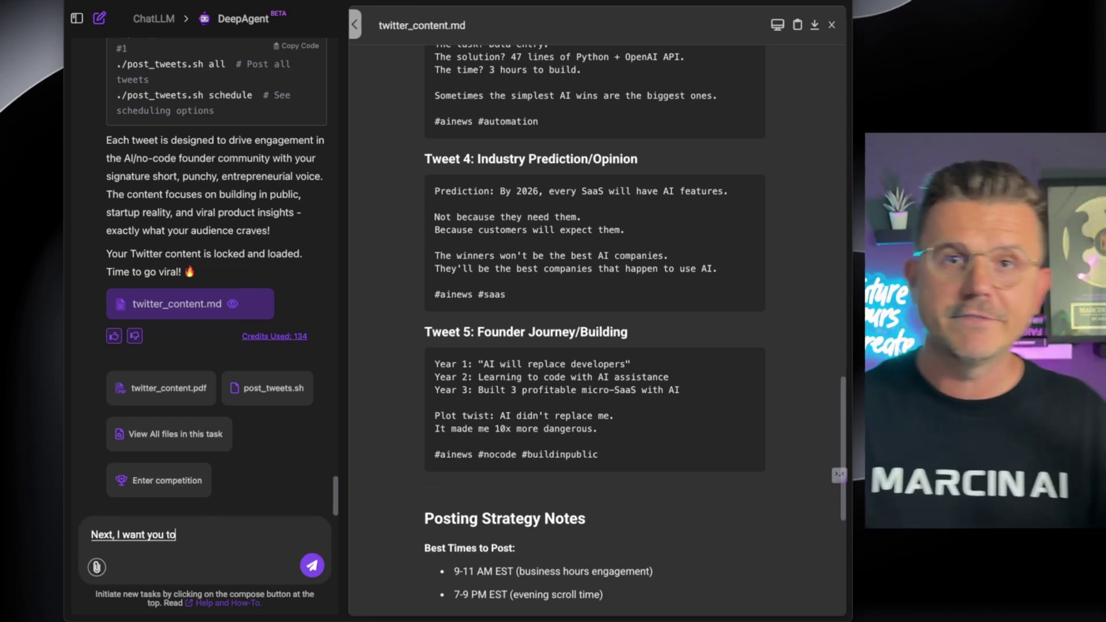
text( build a very simple HT)
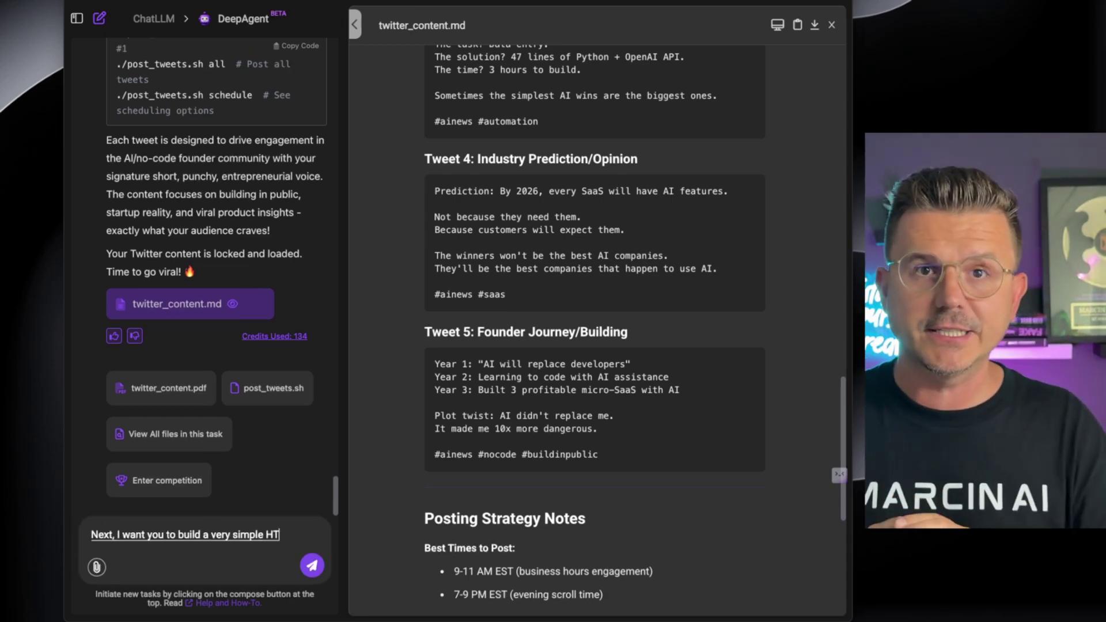
text(ML style site with all of the)
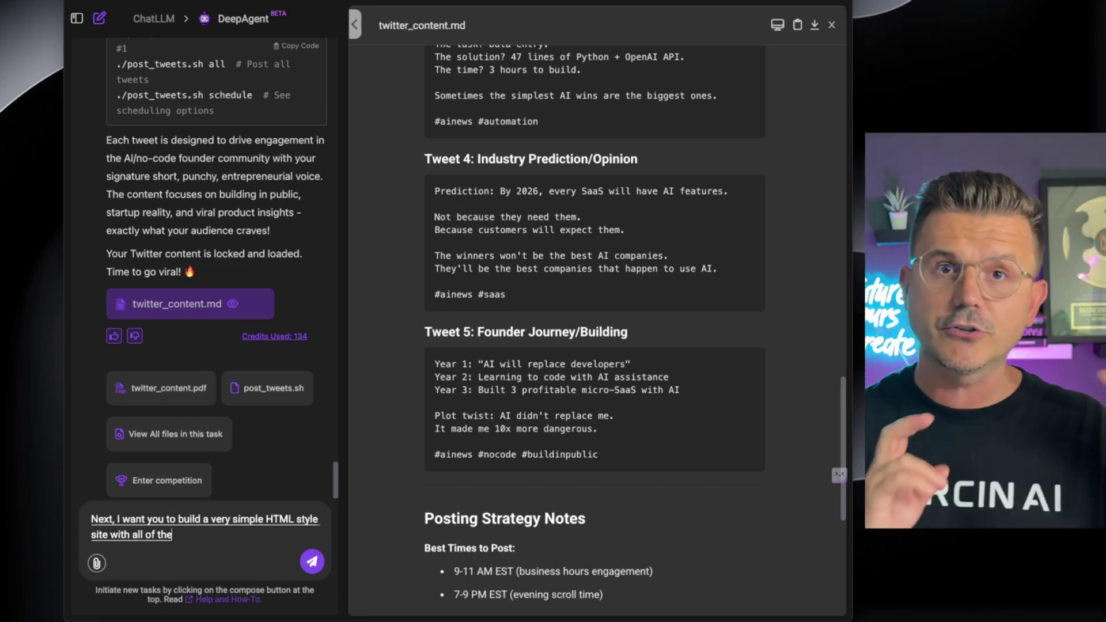
text( different tweets you created the ability to edit them and then one button post)
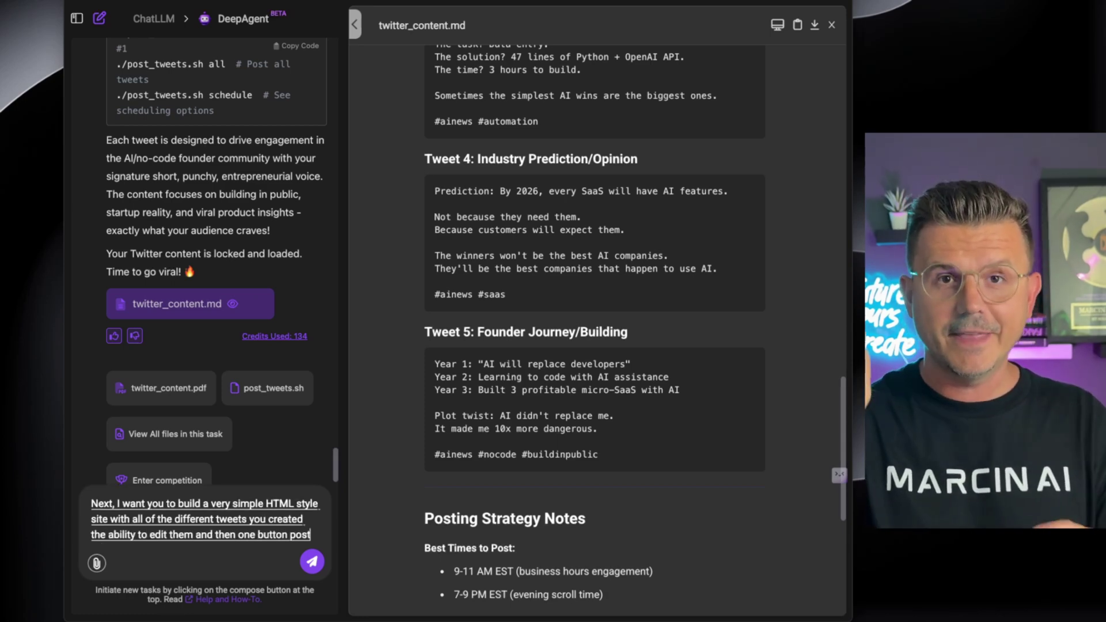
text( and then you actually posted)
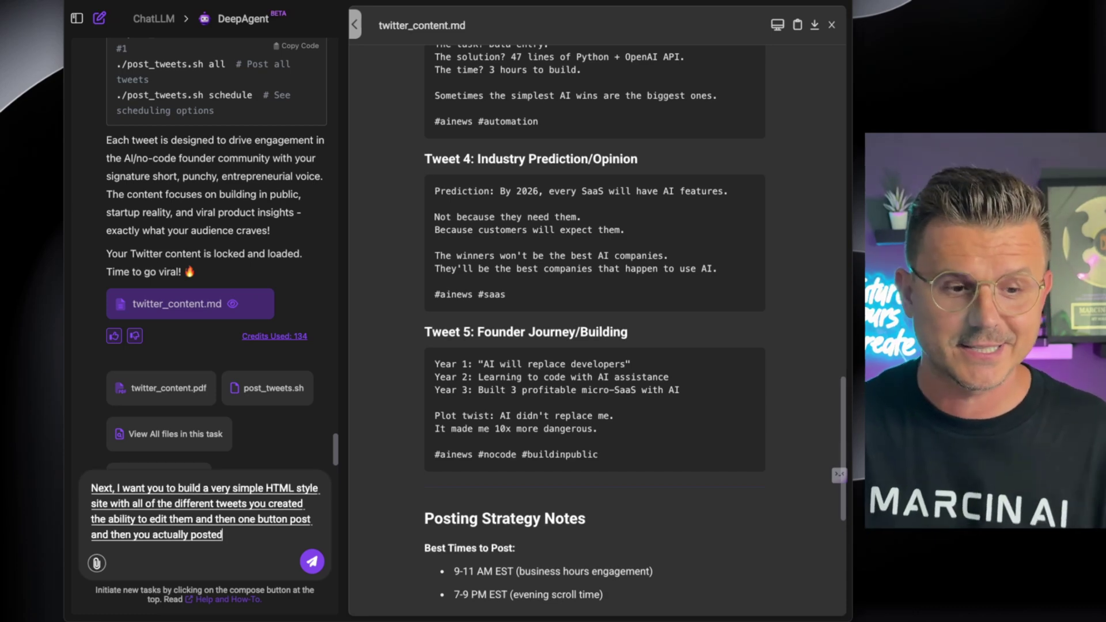
text( it to my ex using MCP.)
key(Return)
Step: Draft a 'level this up' follow-up message, then clear it from the chat box
text(Come on let's level this up.)
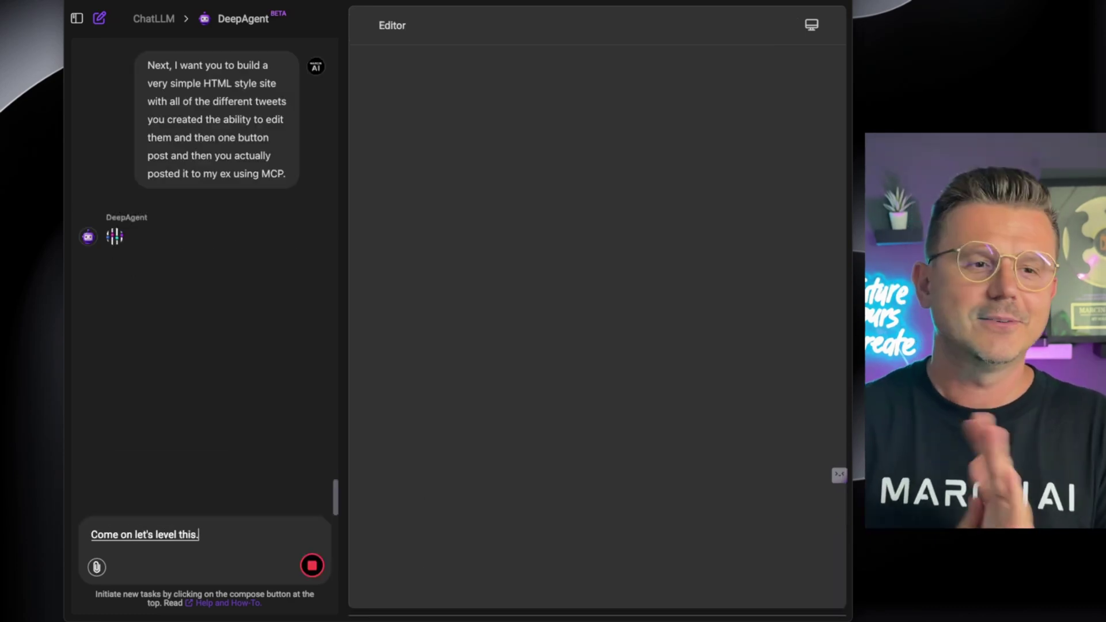
text( wanna just be using command line we need to have a dedicated website)
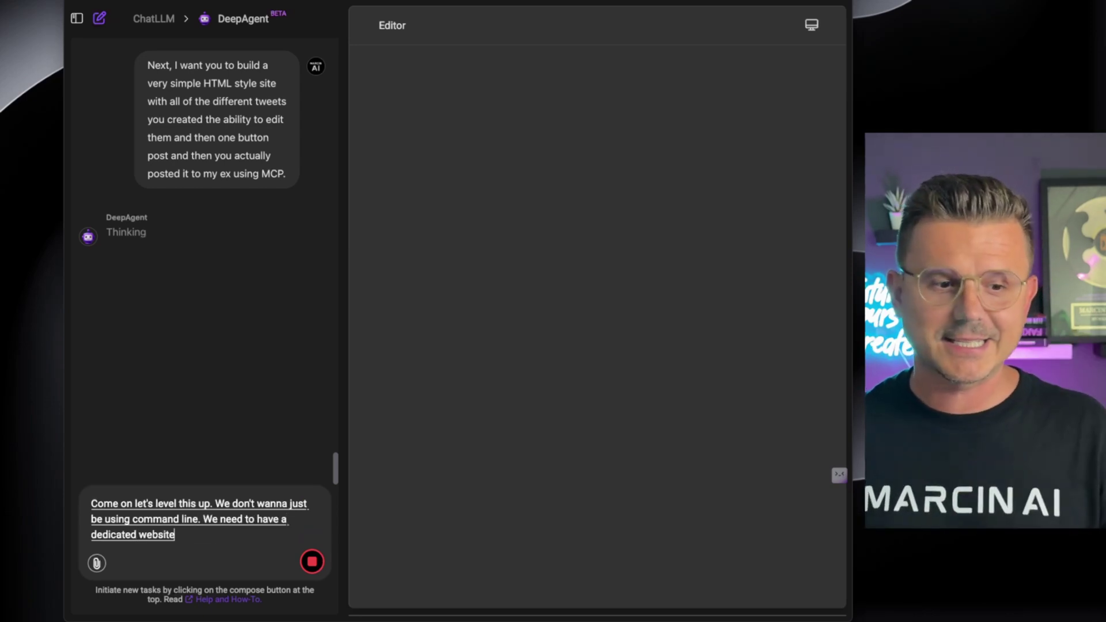
text( access.)
key(ctrl+a)
key(BackSpace)
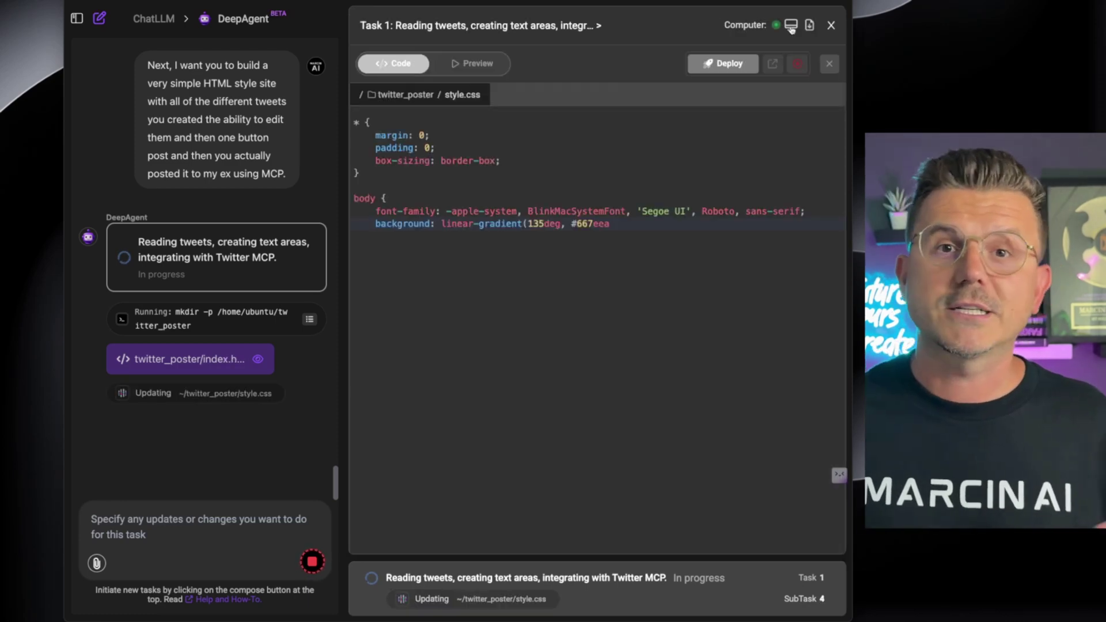
Step: Expand the task's code view, then switch to the agent's computer desktop
click(792, 26)
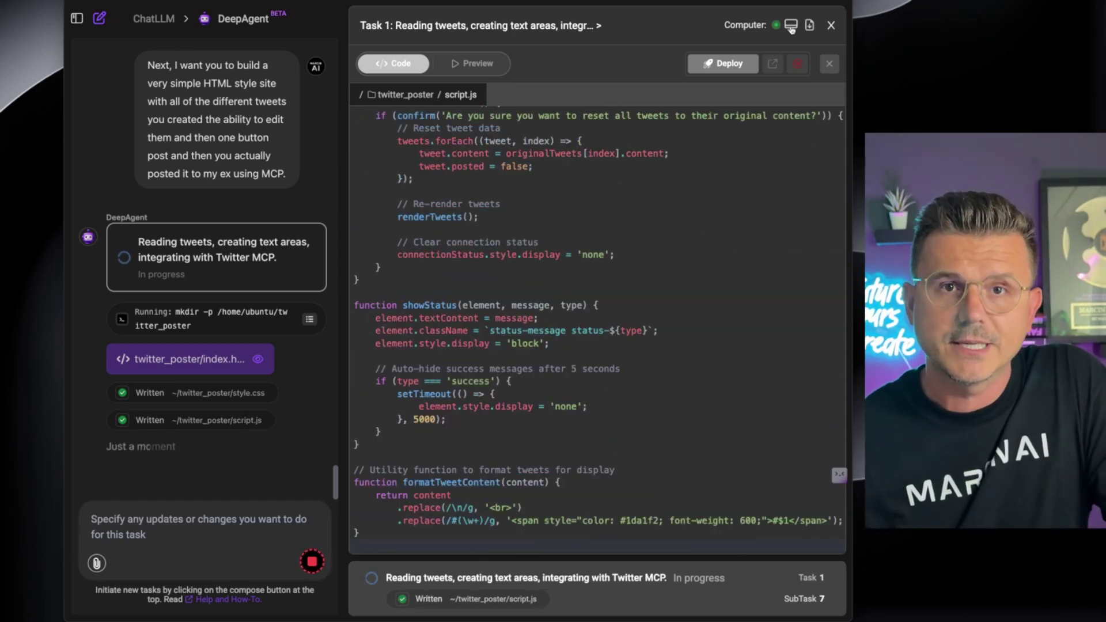
click(791, 26)
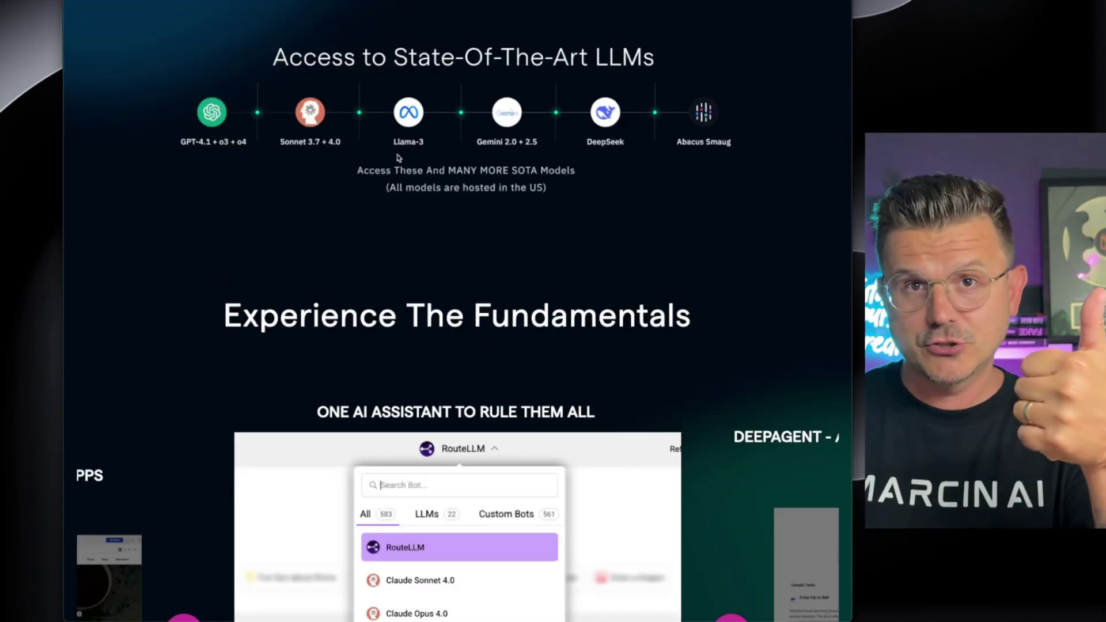
scroll(435, 185, down, 2)
scroll(435, 185, down, 5)
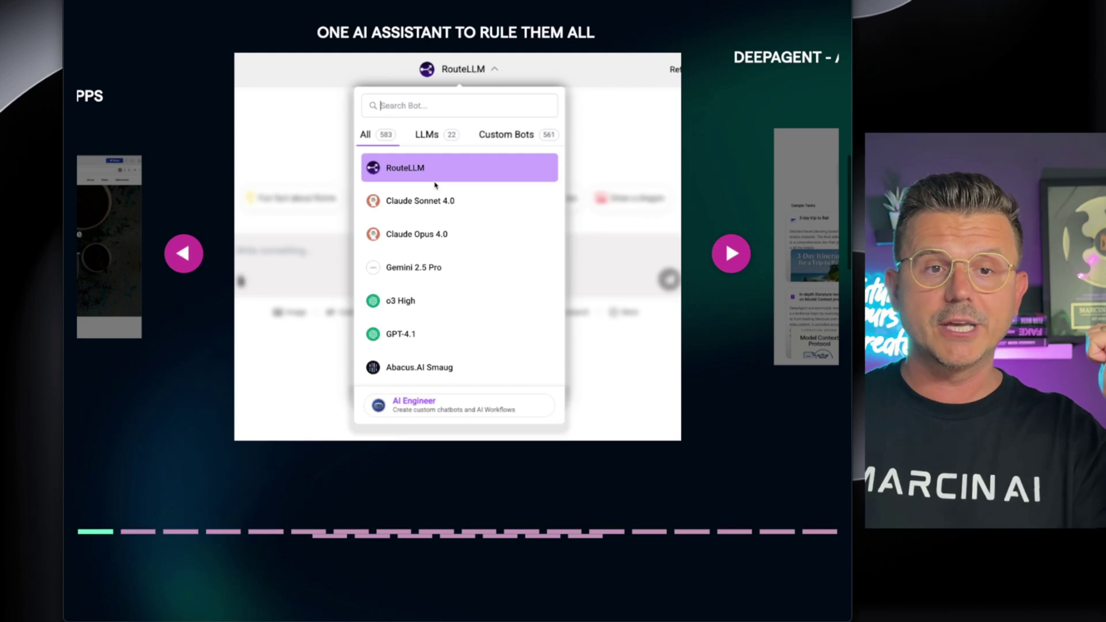
scroll(435, 185, down, 2)
scroll(436, 185, down, 6)
scroll(436, 185, down, 2)
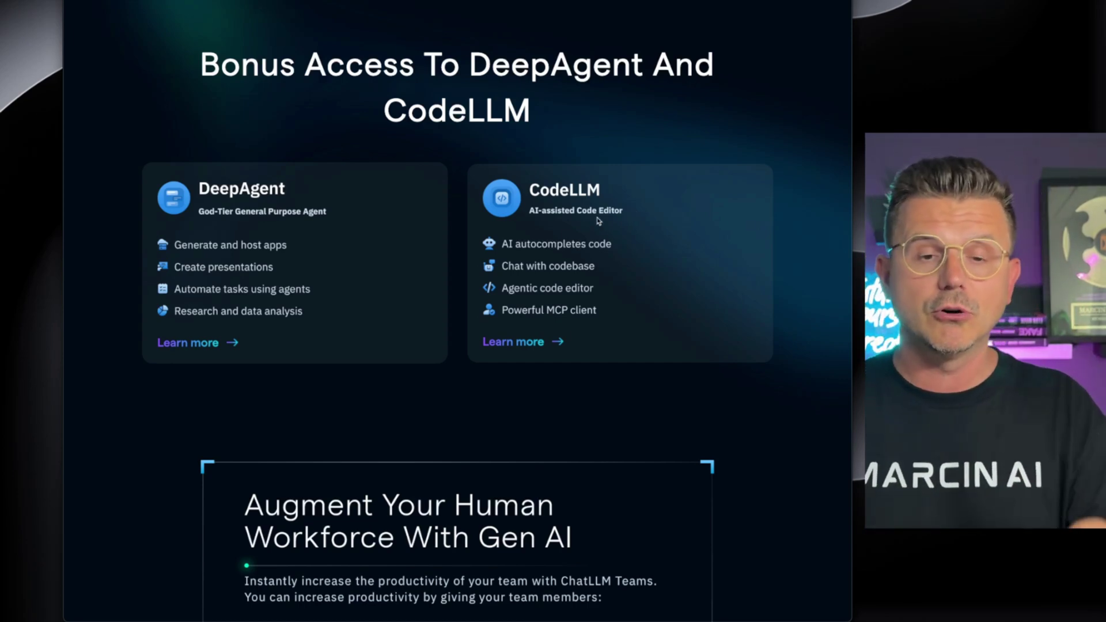
scroll(586, 223, down, 8)
scroll(579, 223, down, 2)
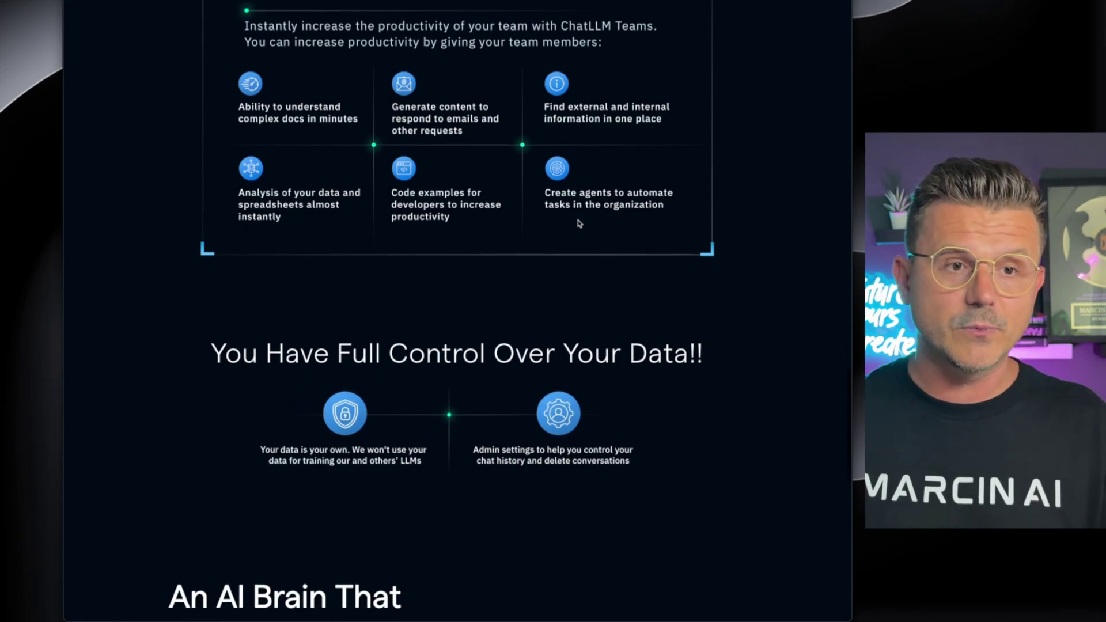
scroll(579, 223, up, 3)
scroll(580, 223, down, 10)
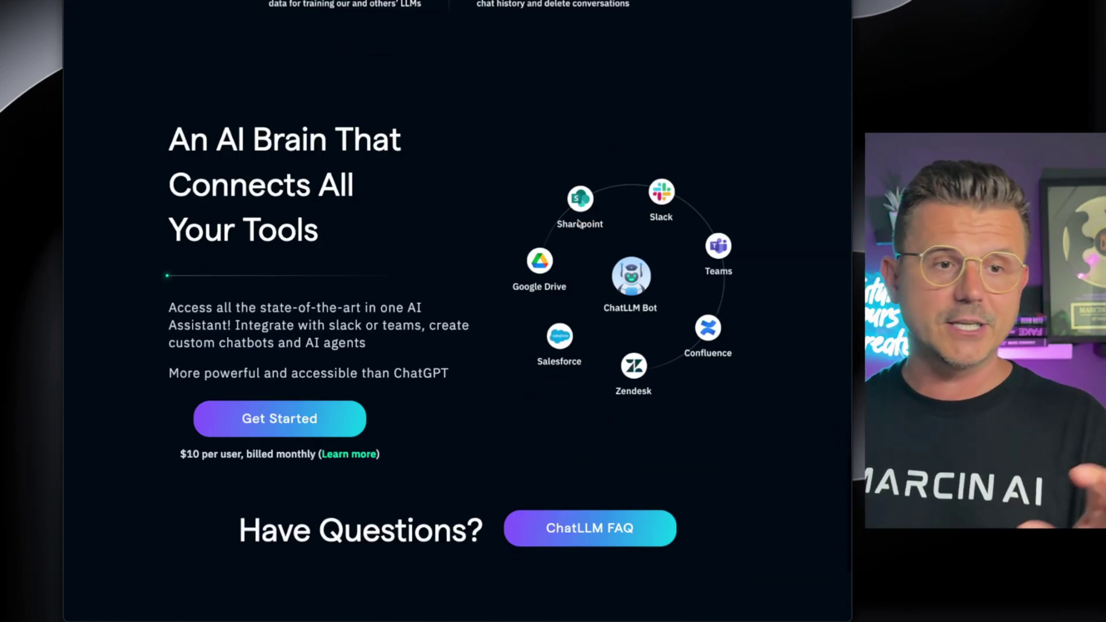
scroll(580, 224, down, 5)
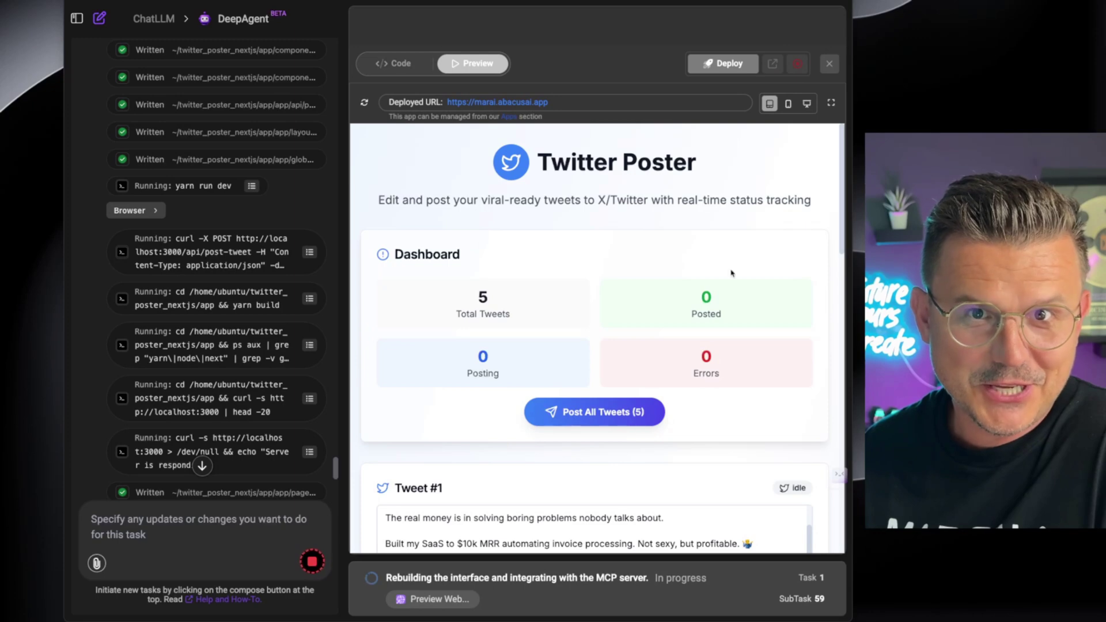
Step: Scroll through the Twitter Poster dashboard and its five draft tweets
scroll(731, 271, down, 3)
scroll(663, 276, down, 10)
scroll(605, 279, down, 1)
scroll(605, 279, up, 15)
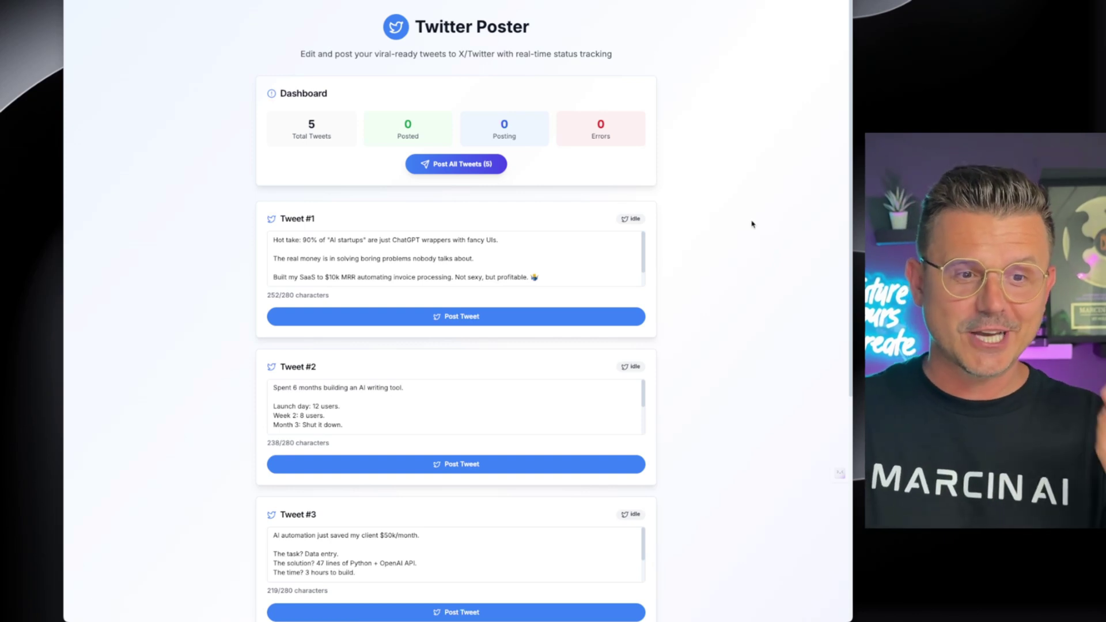
scroll(488, 261, down, 1)
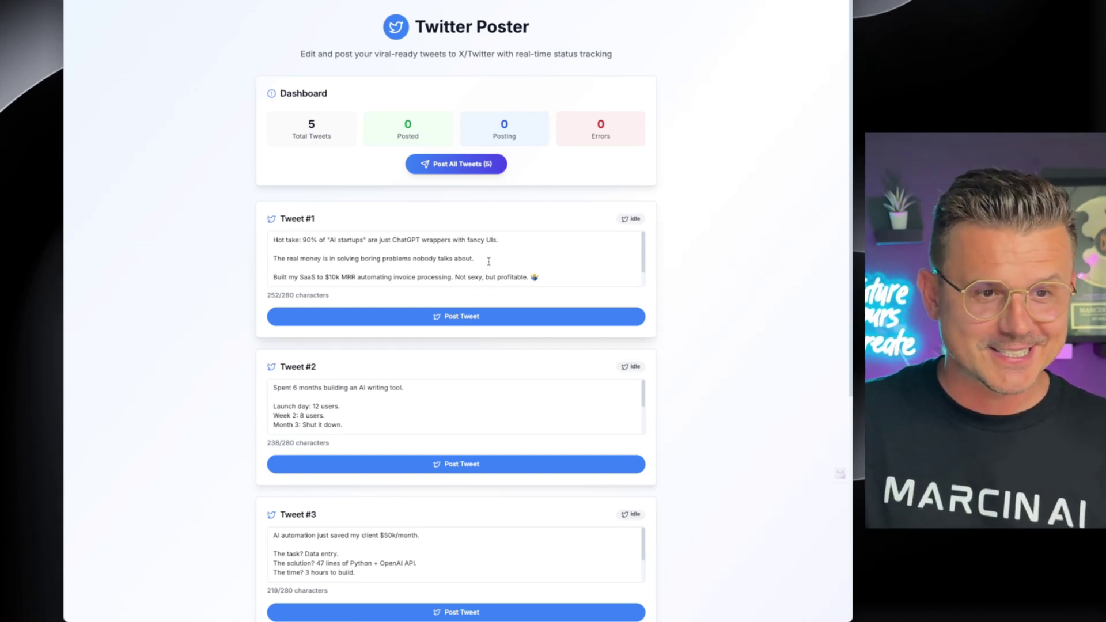
scroll(489, 261, up, 1)
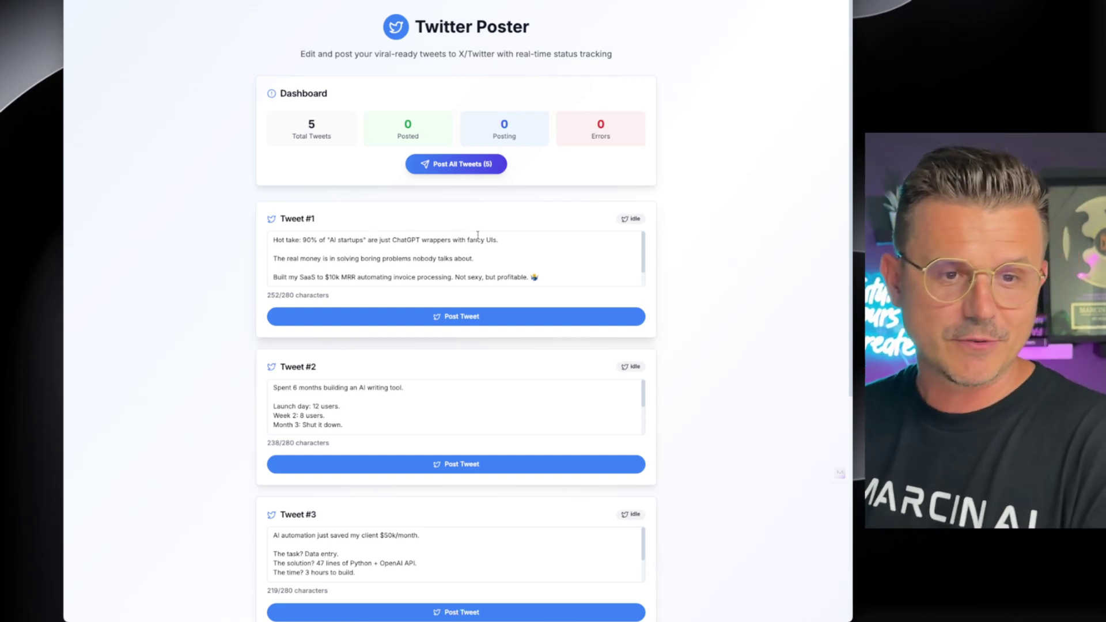
Step: Delete the 'Built my SaaS' invoice line from Tweet #1 and post it to X
click(505, 237)
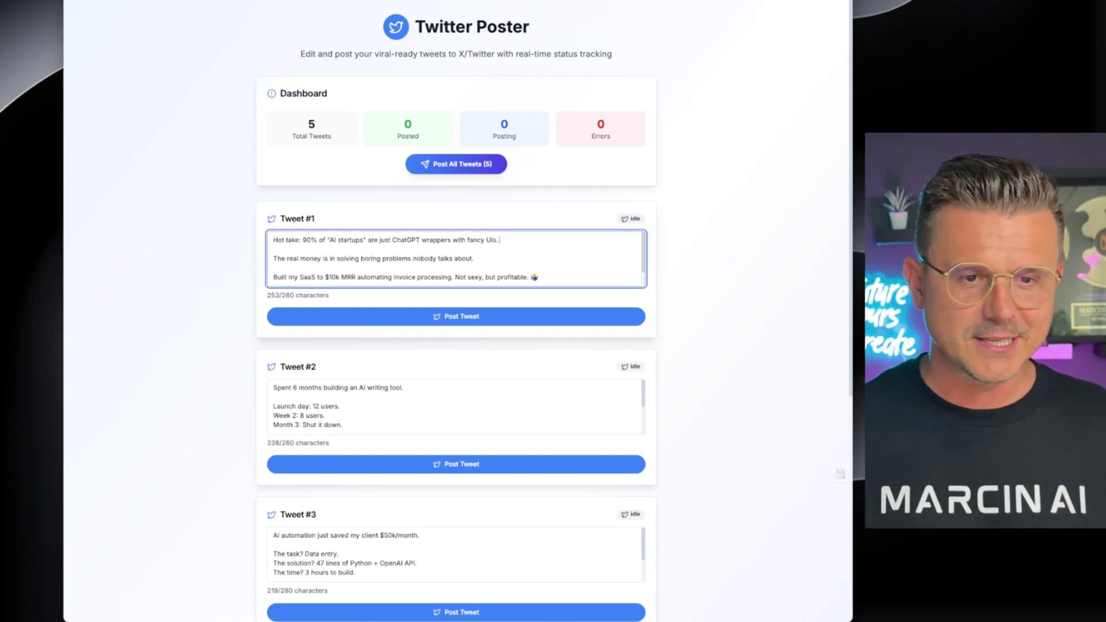
scroll(507, 240, down, 1)
scroll(510, 257, down, 1)
scroll(541, 271, up, 2)
drag(529, 277, 274, 274)
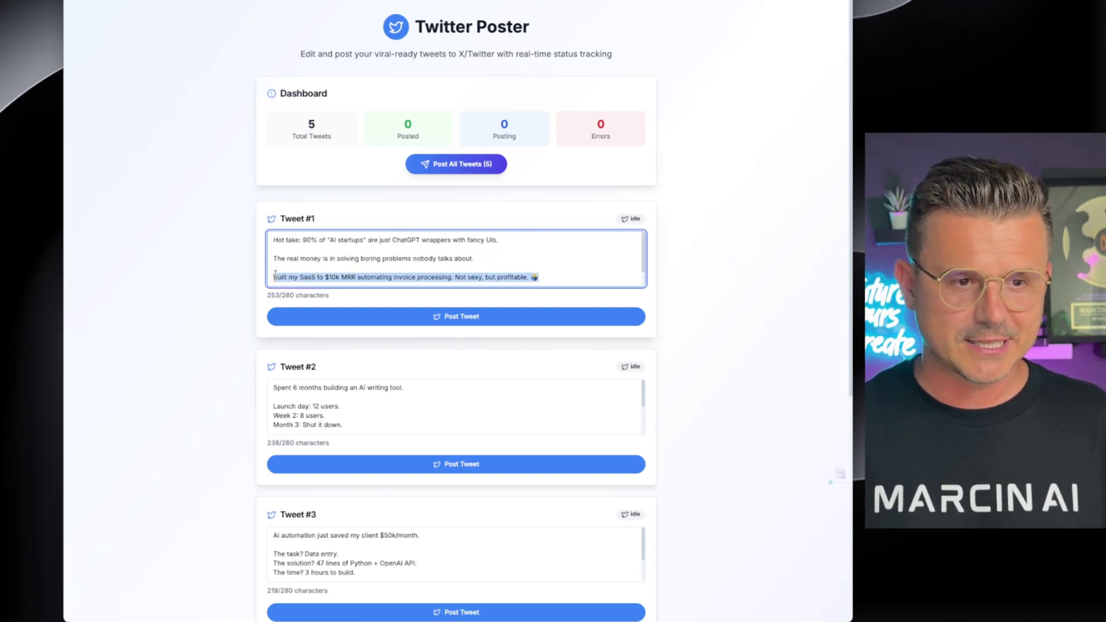
key(BackSpace)
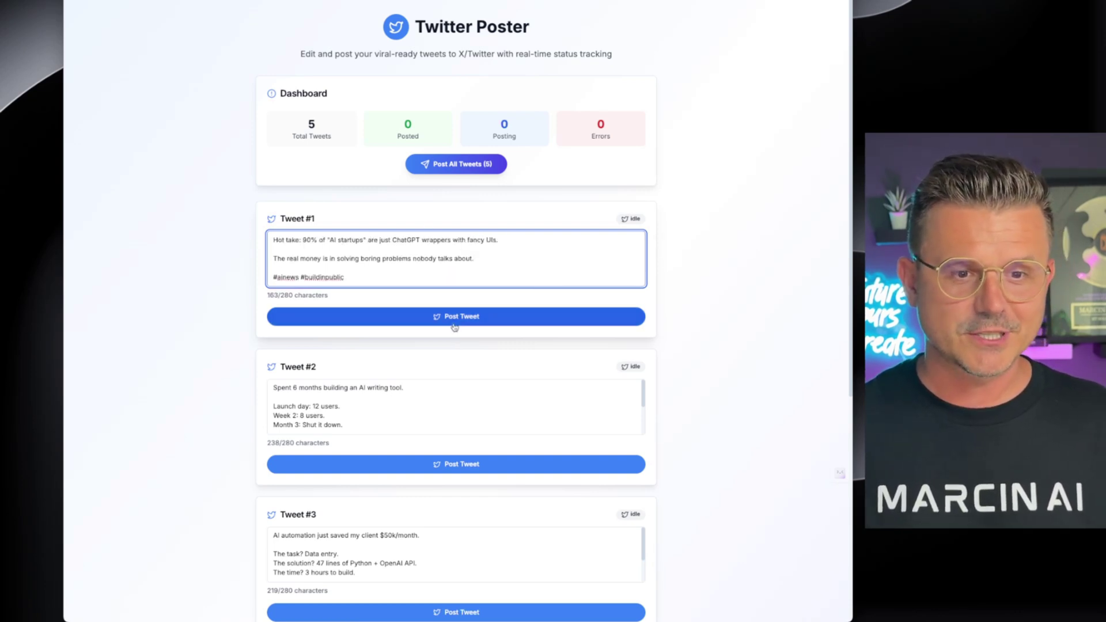
click(460, 323)
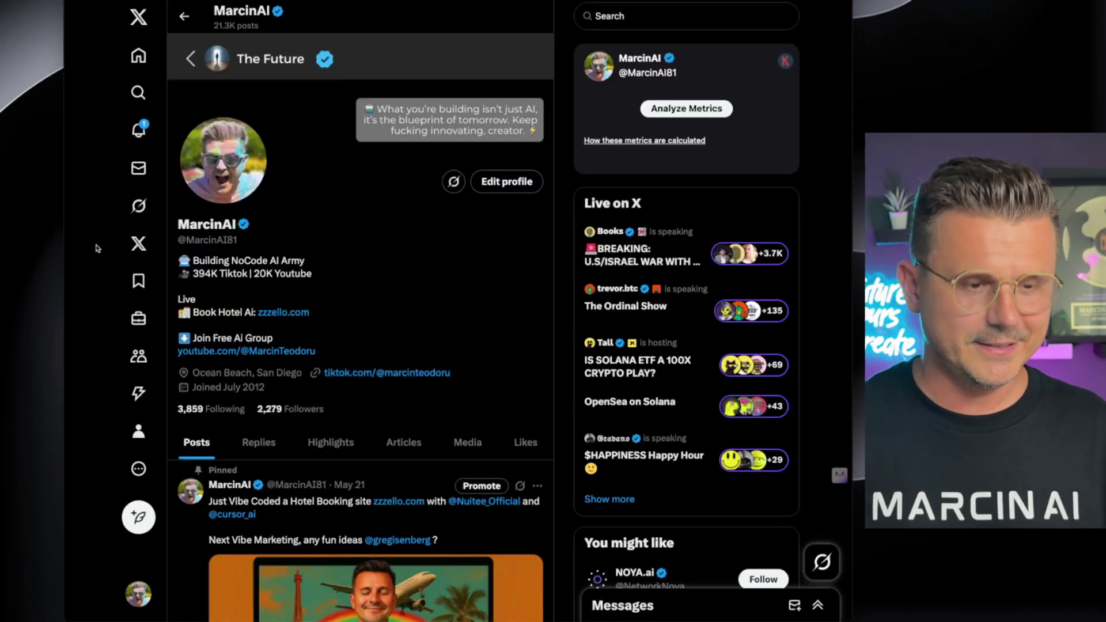
Step: Reload the X profile page with F5 and scroll down through the Posts feed to find the new tweet
key(F5)
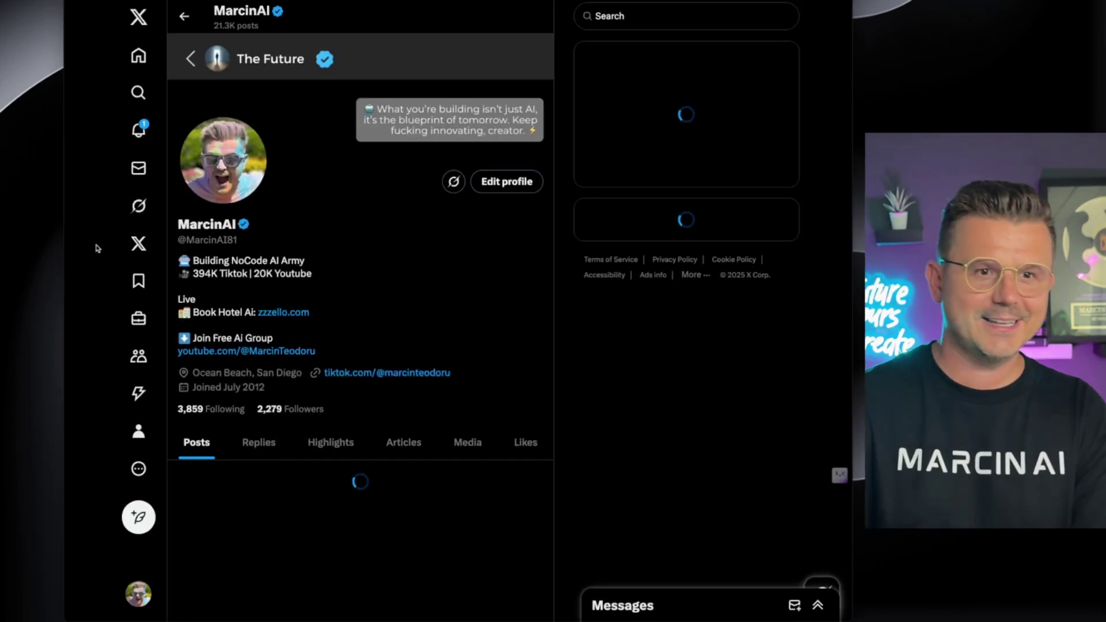
scroll(101, 247, down, 3)
scroll(99, 247, down, 3)
scroll(98, 246, down, 2)
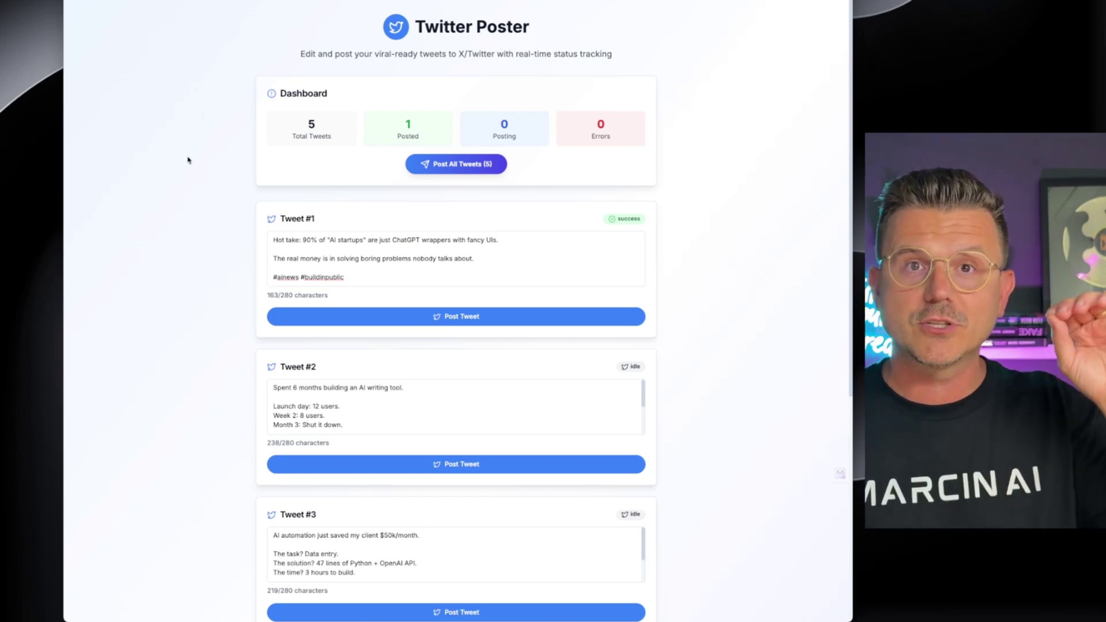
Step: Scroll the Twitter Poster page, then scroll the DeepAgent chat to the agent's credentials and dev-server summary
scroll(190, 161, down, 6)
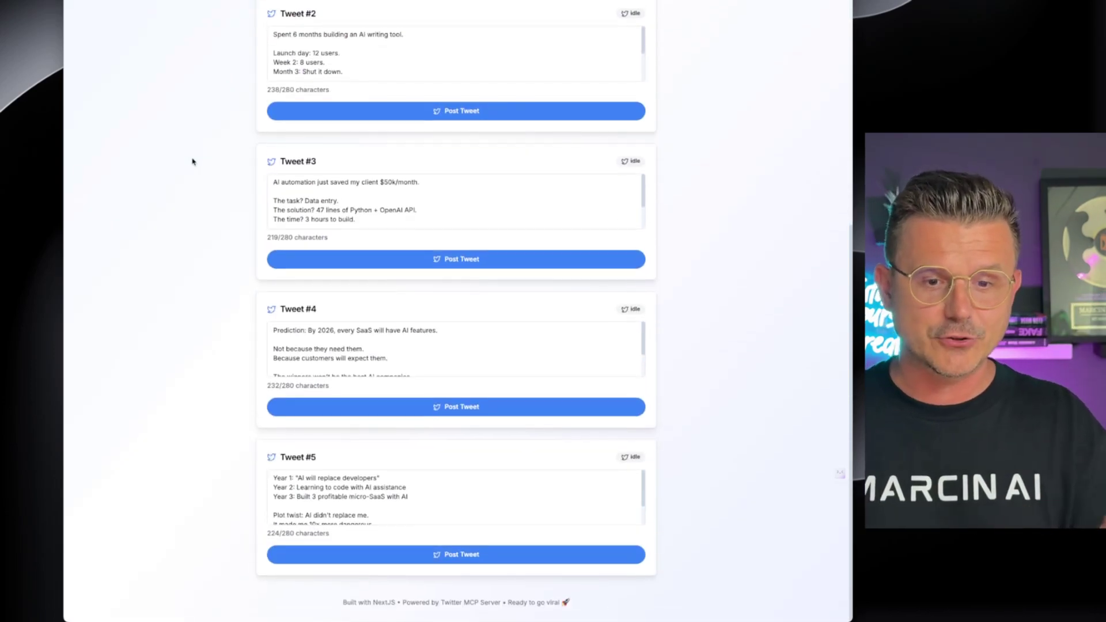
scroll(193, 162, up, 6)
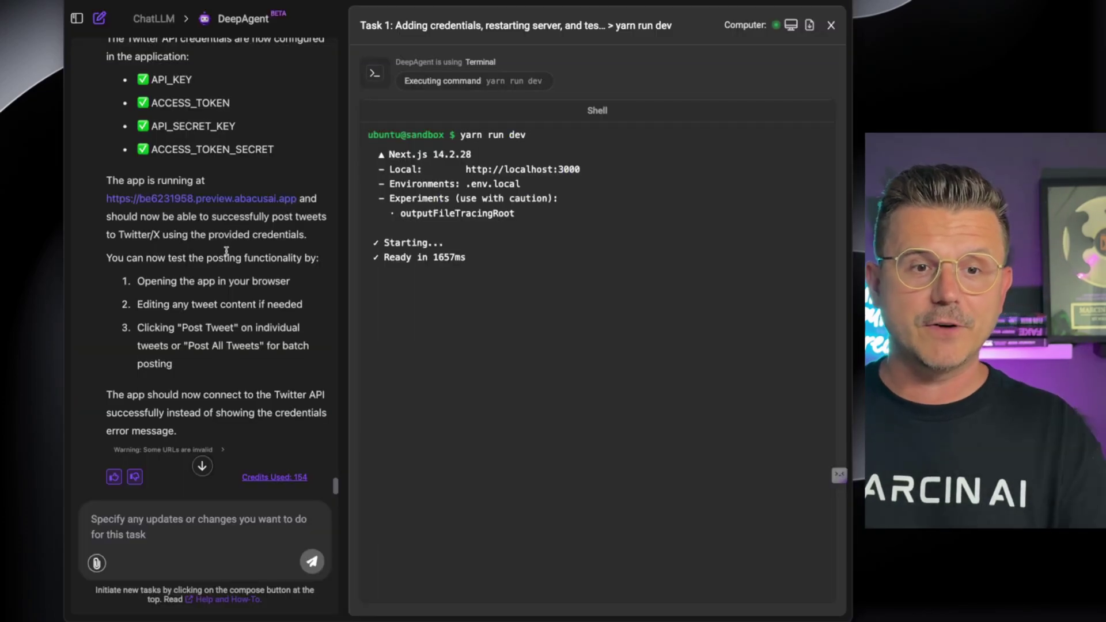
scroll(206, 255, down, 2)
scroll(206, 255, down, 1)
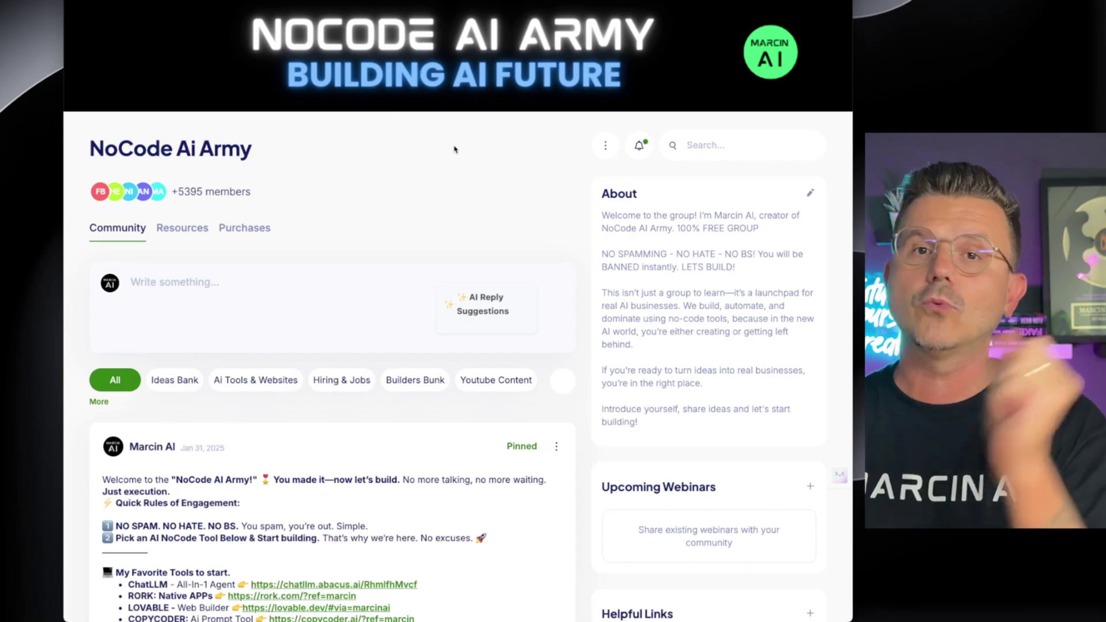
scroll(454, 149, down, 15)
scroll(454, 149, down, 2)
scroll(454, 149, down, 10)
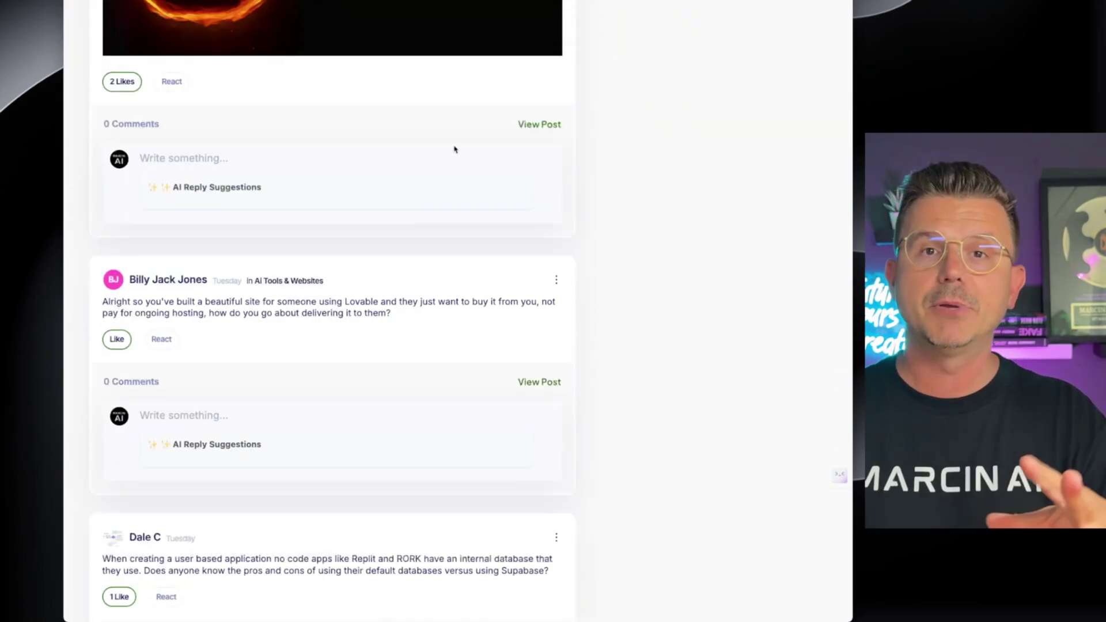
scroll(454, 150, down, 9)
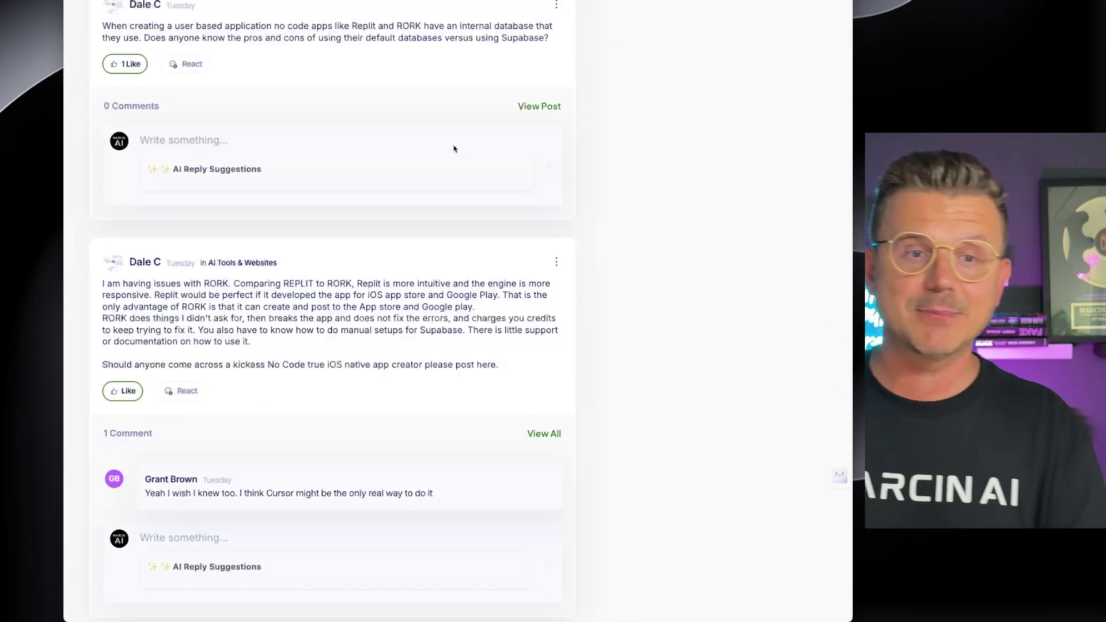
scroll(454, 149, down, 5)
scroll(454, 150, down, 10)
scroll(454, 149, down, 10)
scroll(454, 149, down, 2)
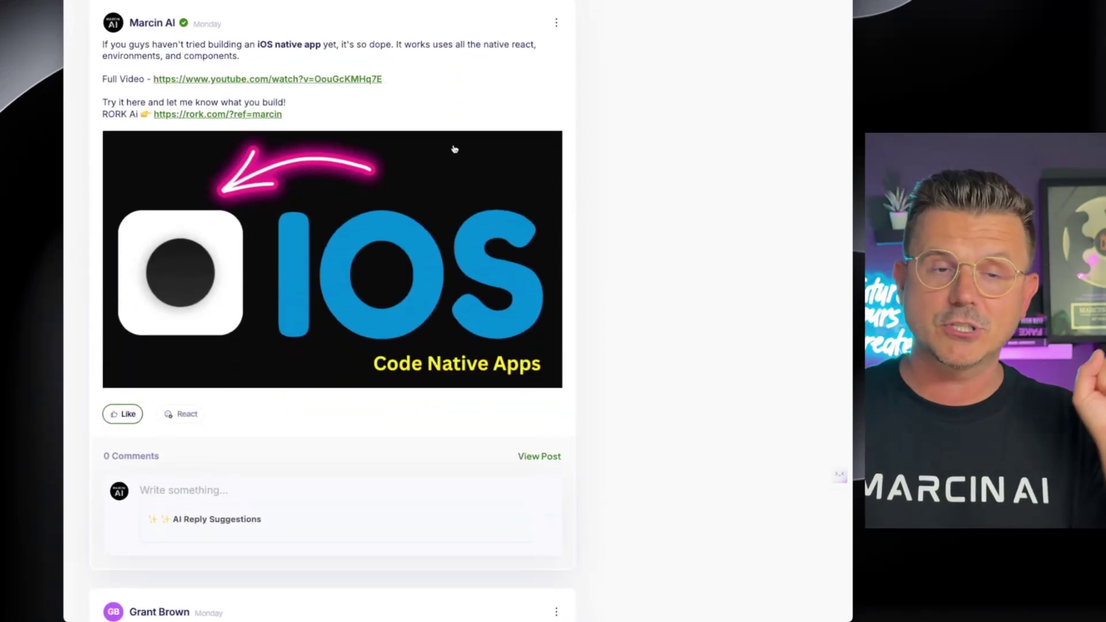